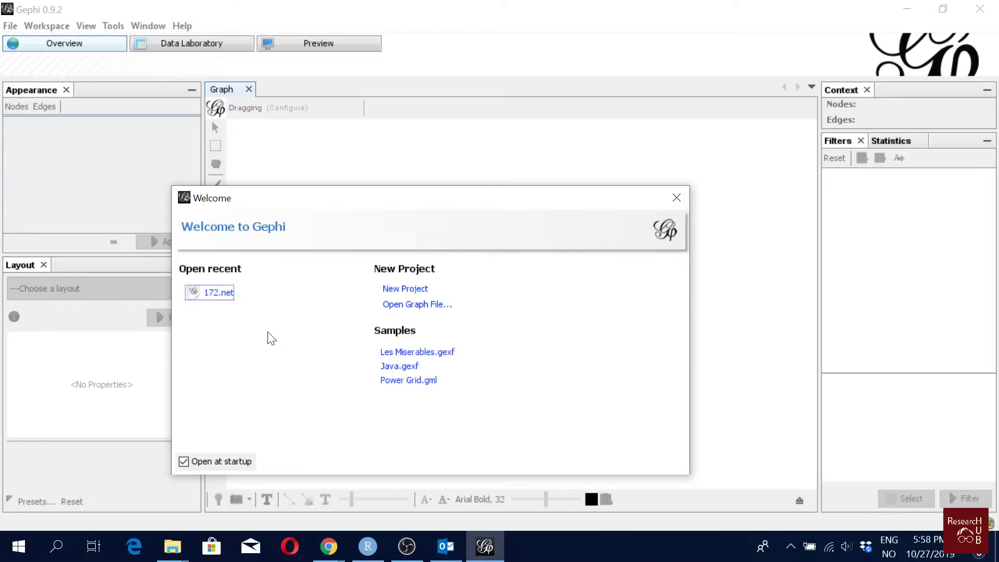
{"action": "left_click", "coordinate": [228, 296]}
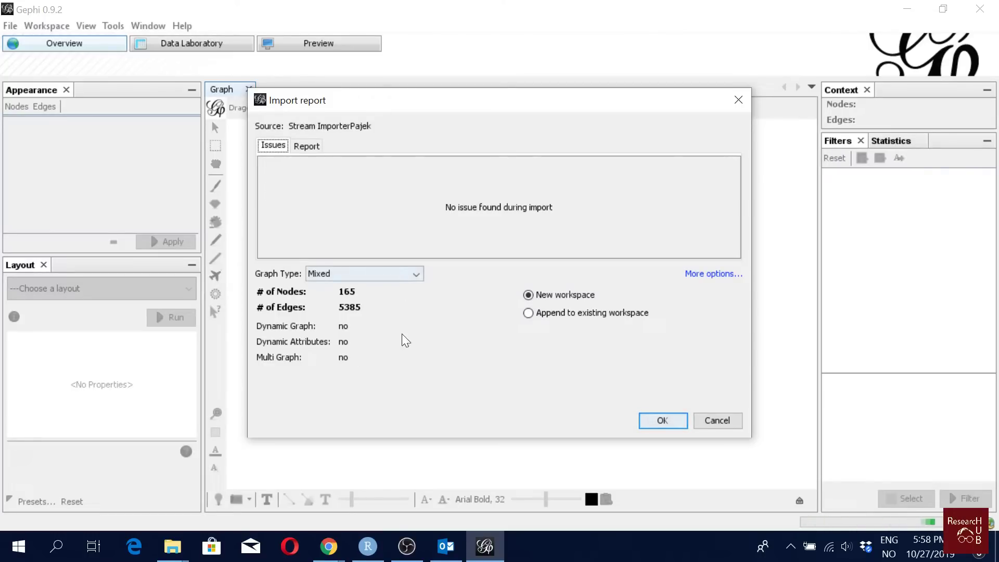
{"action": "left_click", "coordinate": [400, 278]}
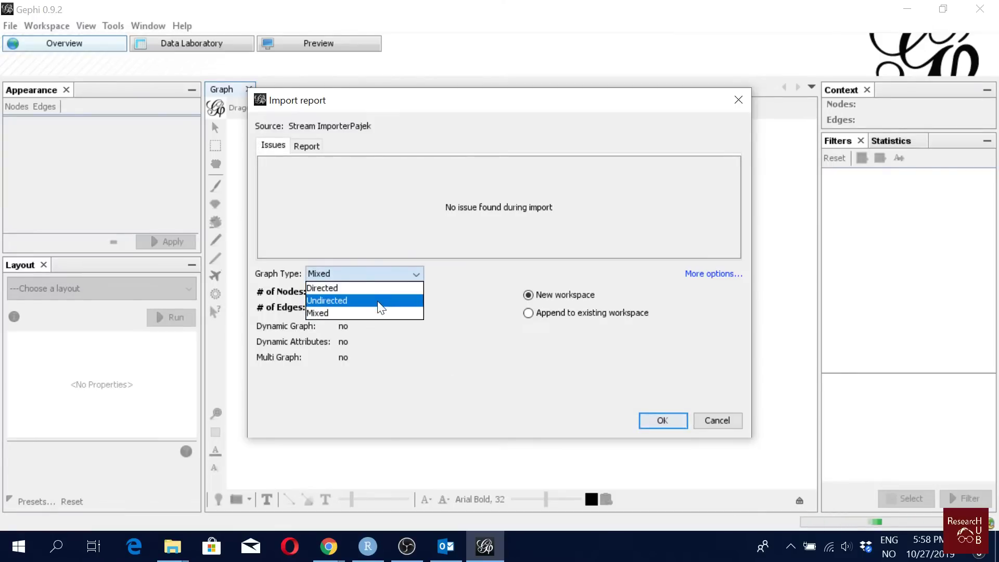
{"action": "left_click", "coordinate": [424, 311]}
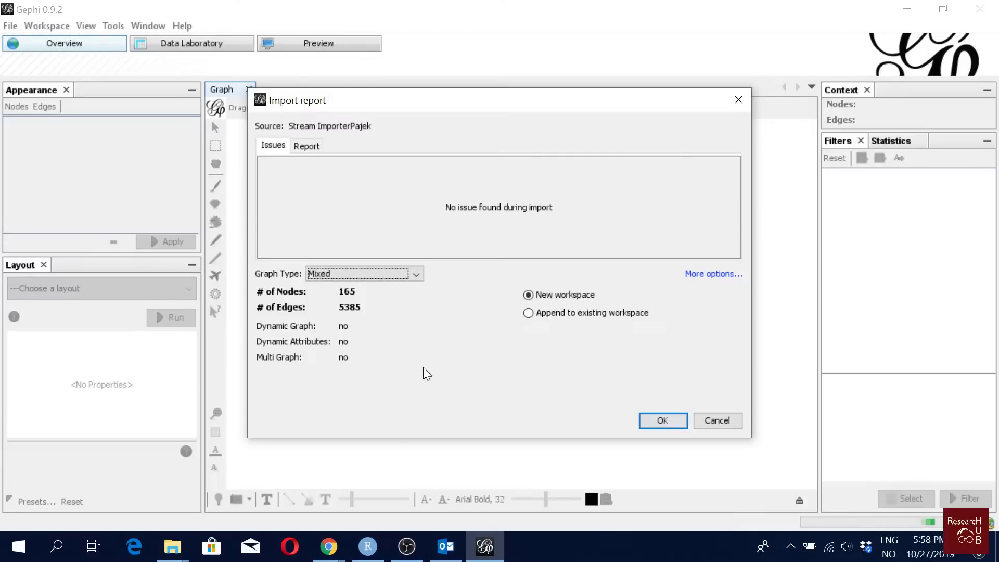
- Confirm the import report so 172.net (165 nodes, 5385 edges) loads into Workspace 1
{"action": "left_click", "coordinate": [666, 423]}
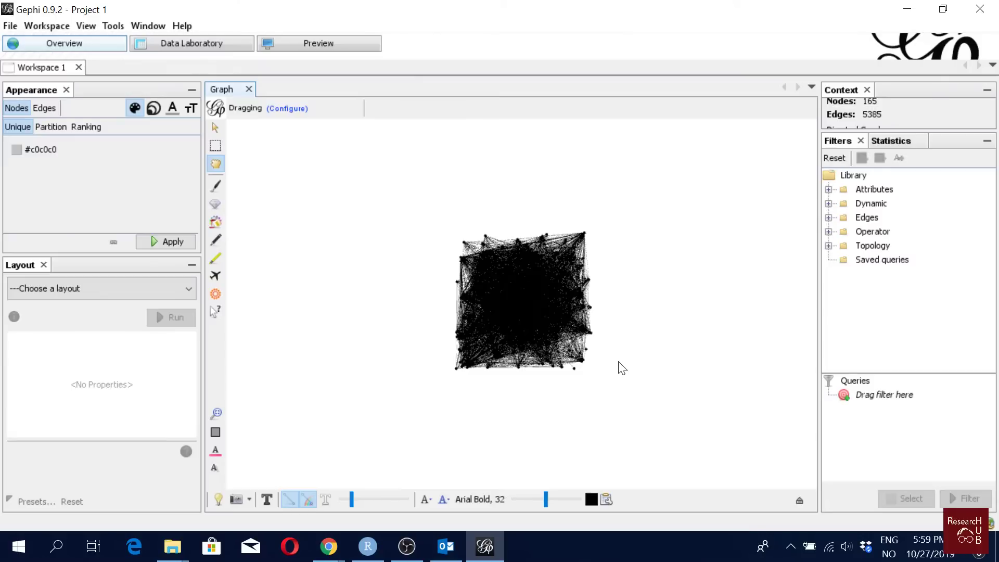
- Run Modularity from the Statistics panel with edge weights
{"action": "left_click", "coordinate": [891, 140]}
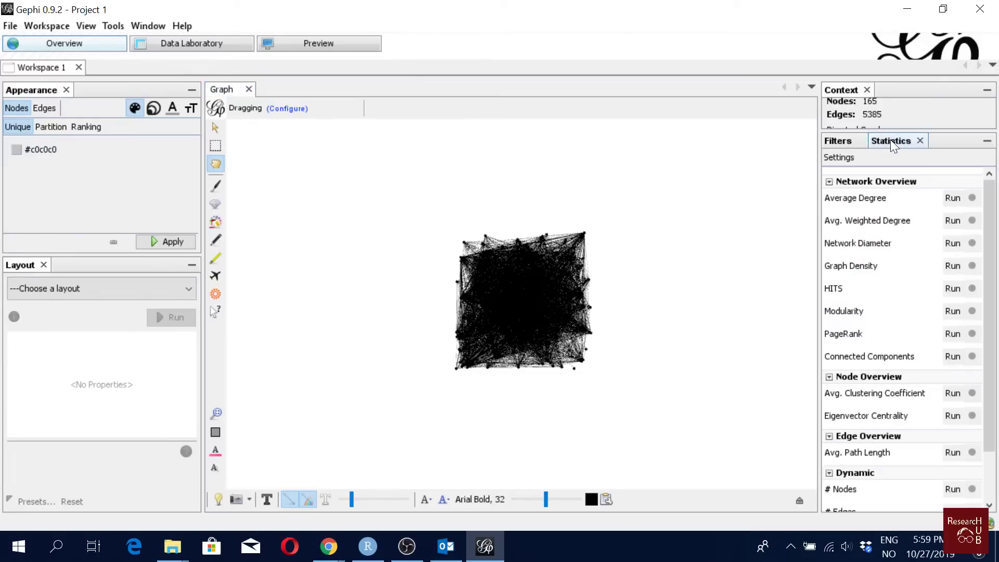
{"action": "left_click", "coordinate": [951, 311]}
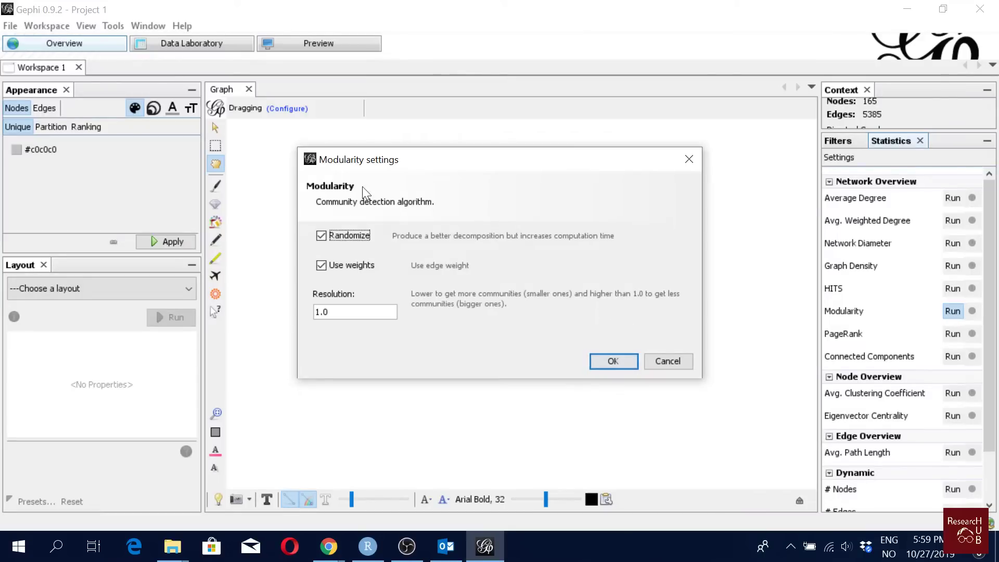
{"action": "left_click", "coordinate": [598, 364]}
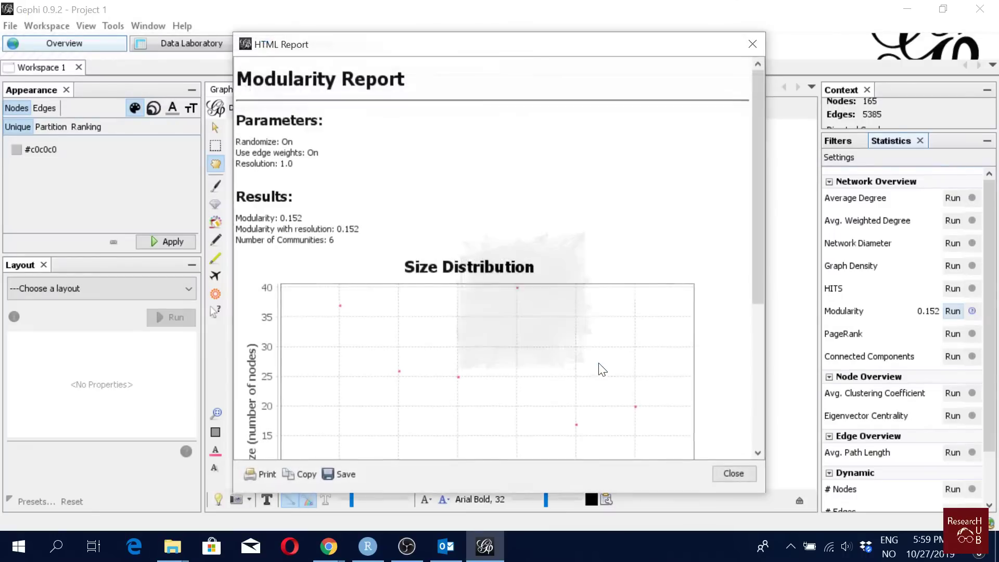
- Review the modularity report: modularity 0.152, 6 communities, and its algorithm and resolution citations
{"action": "double_click", "coordinate": [332, 241]}
{"action": "left_click_drag", "start_coordinate": [333, 245], "coordinate": [237, 245]}
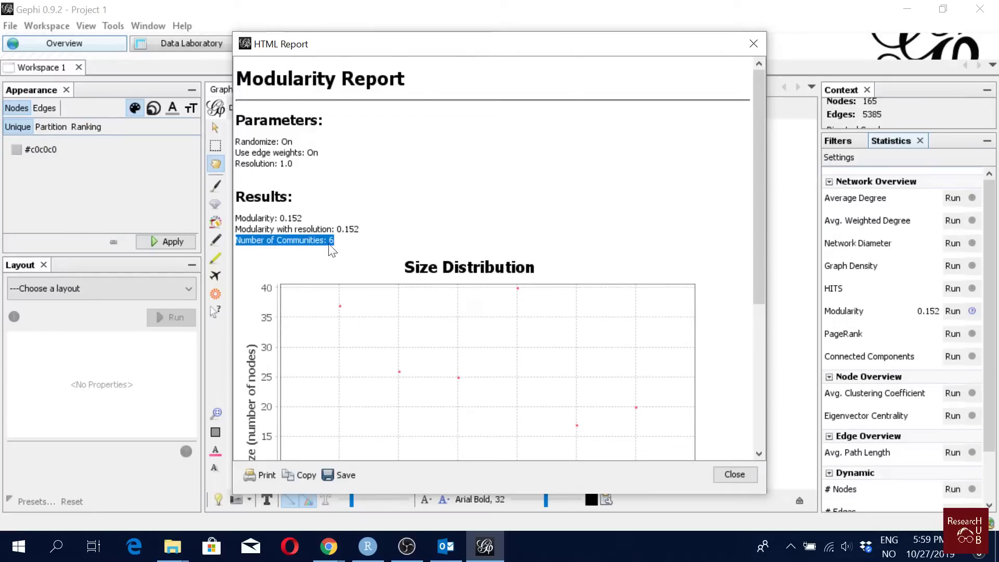
{"action": "scroll", "coordinate": [333, 252], "scroll_direction": "down", "scroll_amount": 5}
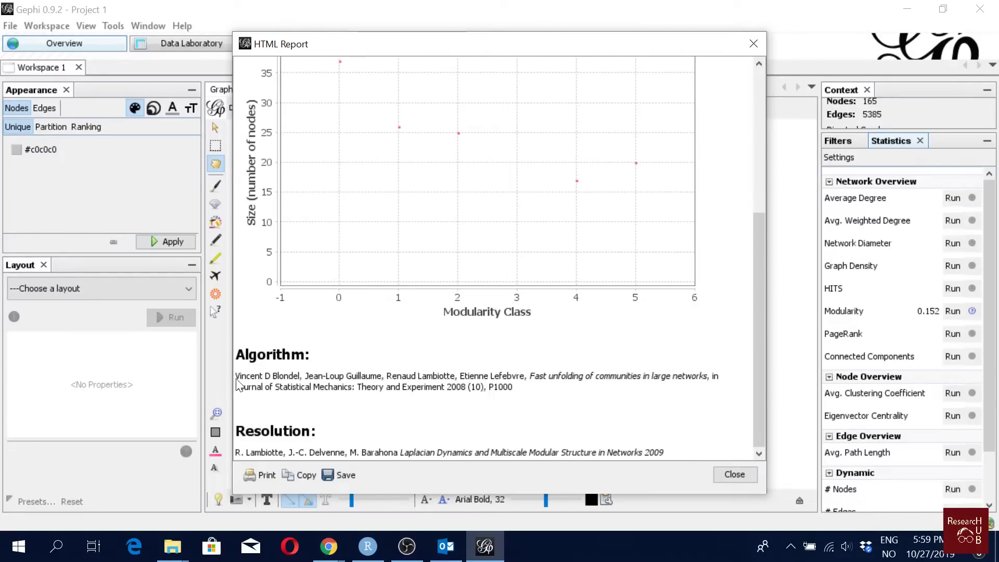
{"action": "left_click_drag", "start_coordinate": [237, 380], "coordinate": [523, 411]}
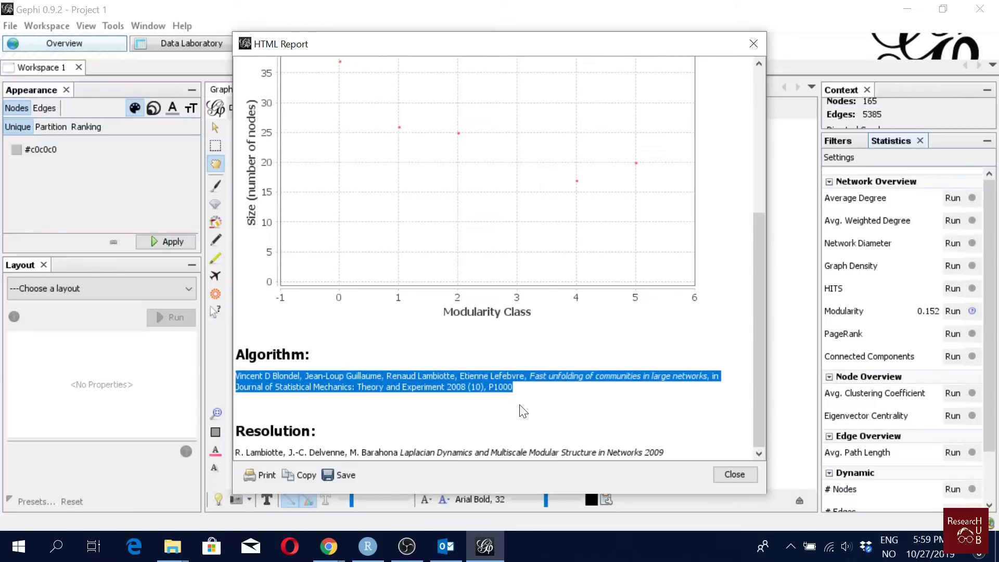
{"action": "left_click_drag", "start_coordinate": [237, 453], "coordinate": [626, 467]}
{"action": "scroll", "coordinate": [627, 394], "scroll_direction": "up", "scroll_amount": 5}
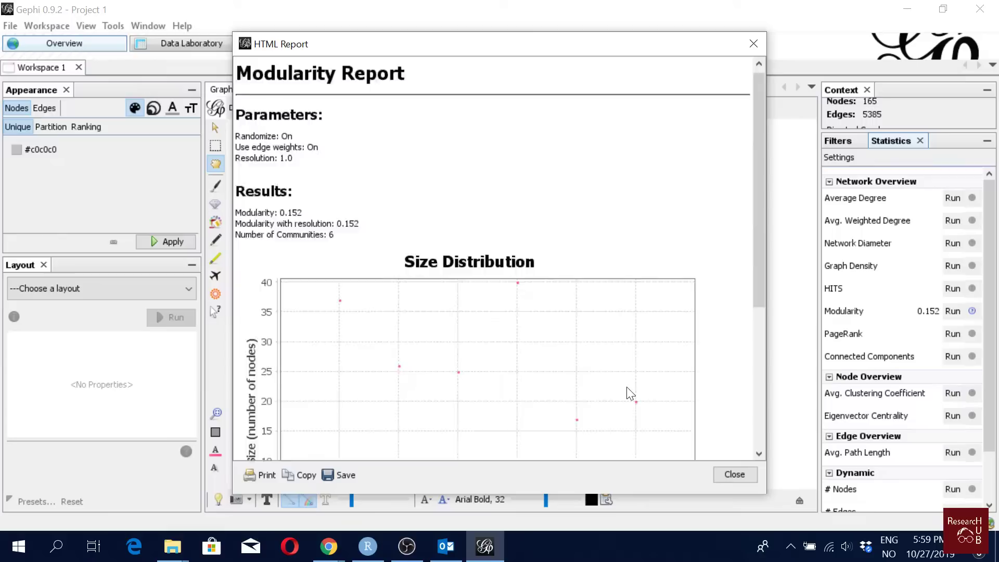
{"action": "scroll", "coordinate": [627, 394], "scroll_direction": "down", "scroll_amount": 5}
{"action": "scroll", "coordinate": [630, 394], "scroll_direction": "up", "scroll_amount": 5}
- Close the modularity report and add a Modularity Class (Node) partition filter
{"action": "left_click", "coordinate": [736, 474]}
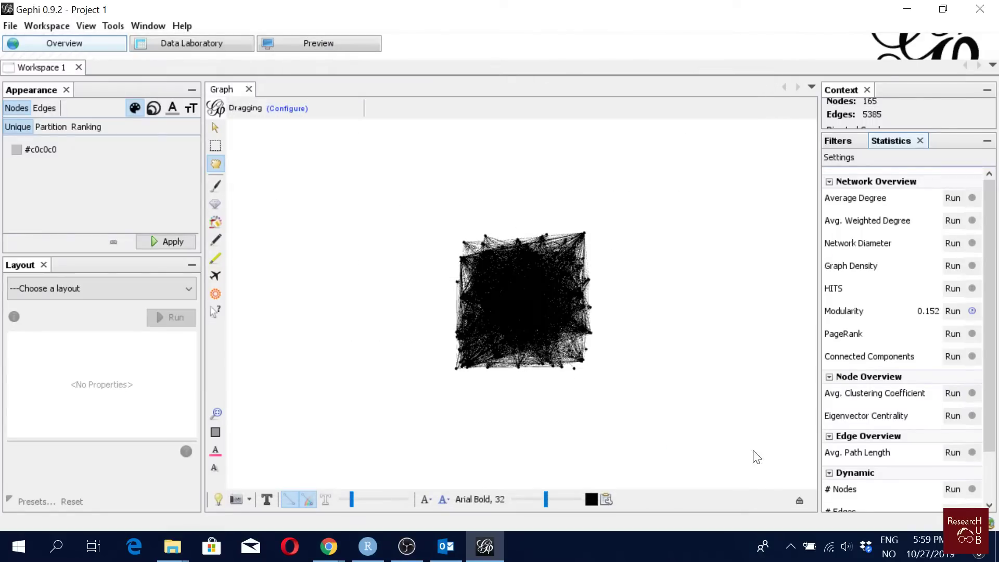
{"action": "left_click", "coordinate": [839, 141]}
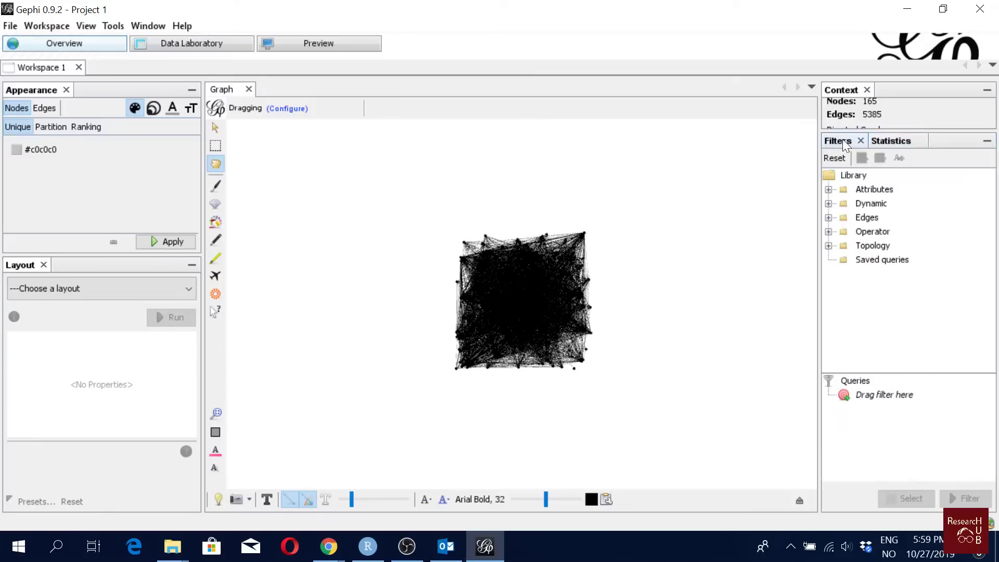
{"action": "left_click", "coordinate": [829, 189]}
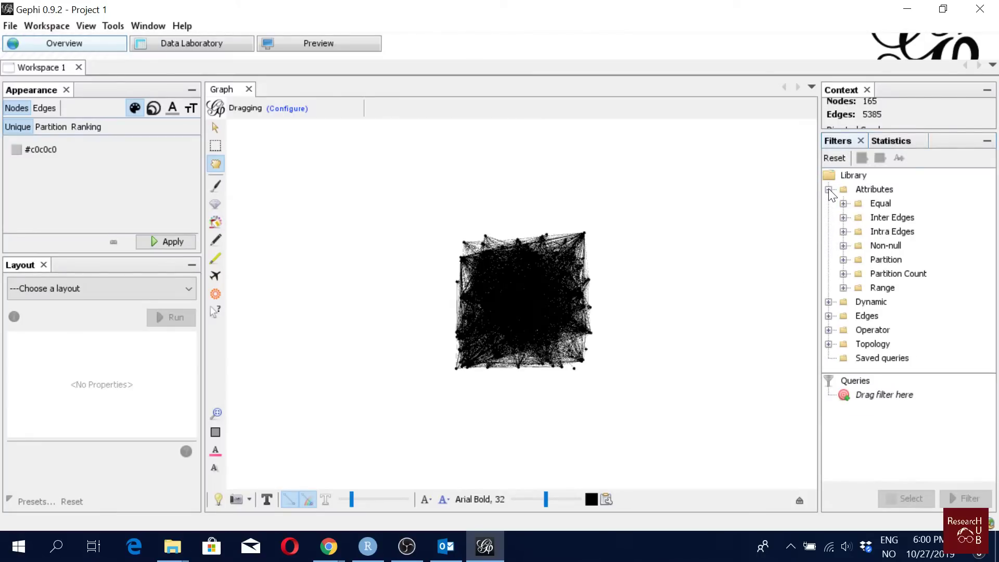
{"action": "left_click", "coordinate": [879, 261]}
{"action": "left_click", "coordinate": [844, 260]}
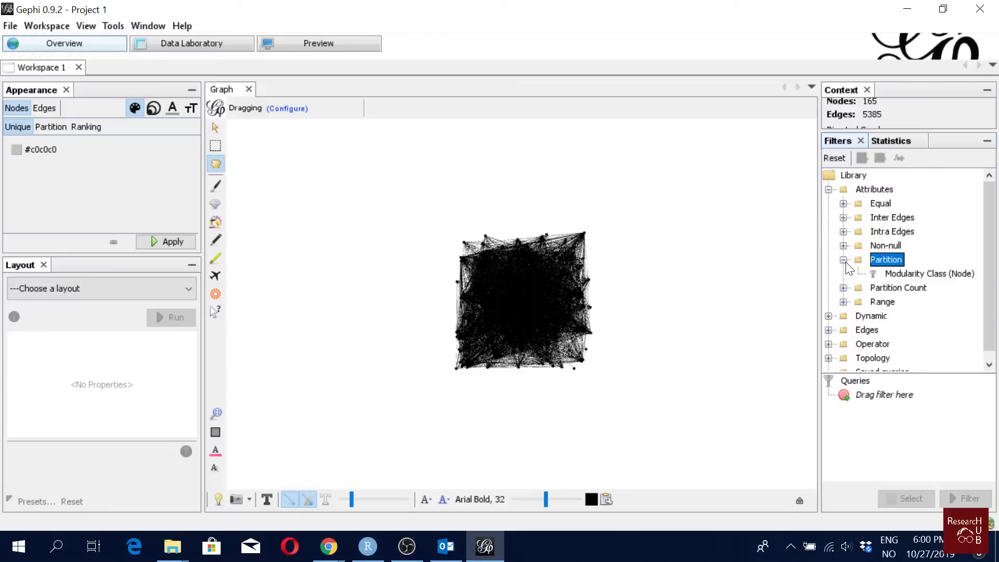
{"action": "double_click", "coordinate": [933, 273]}
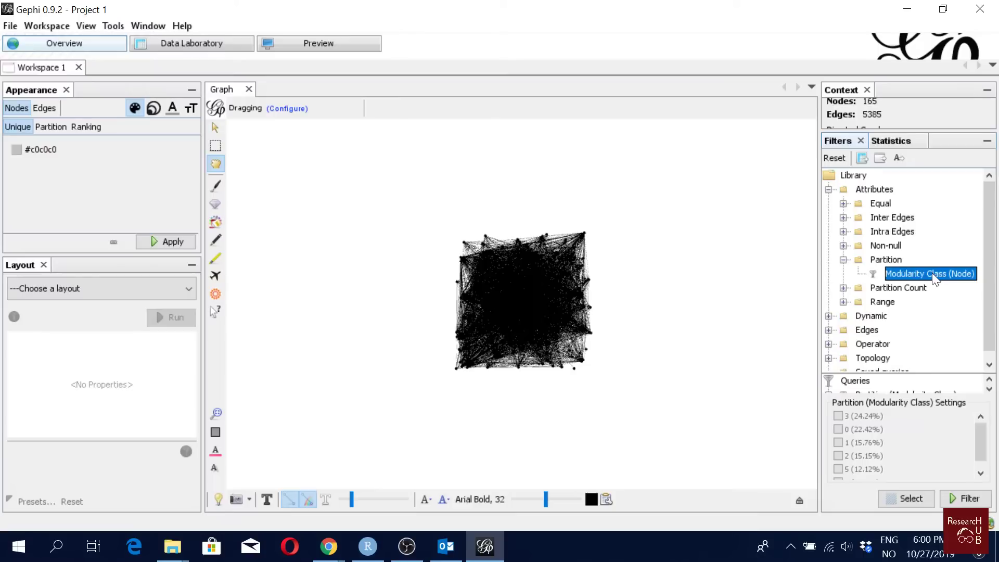
- Keep only modularity class 3 (24.24%) and apply the filter, leaving 40 nodes
{"action": "scroll", "coordinate": [917, 434], "scroll_direction": "down", "scroll_amount": 1}
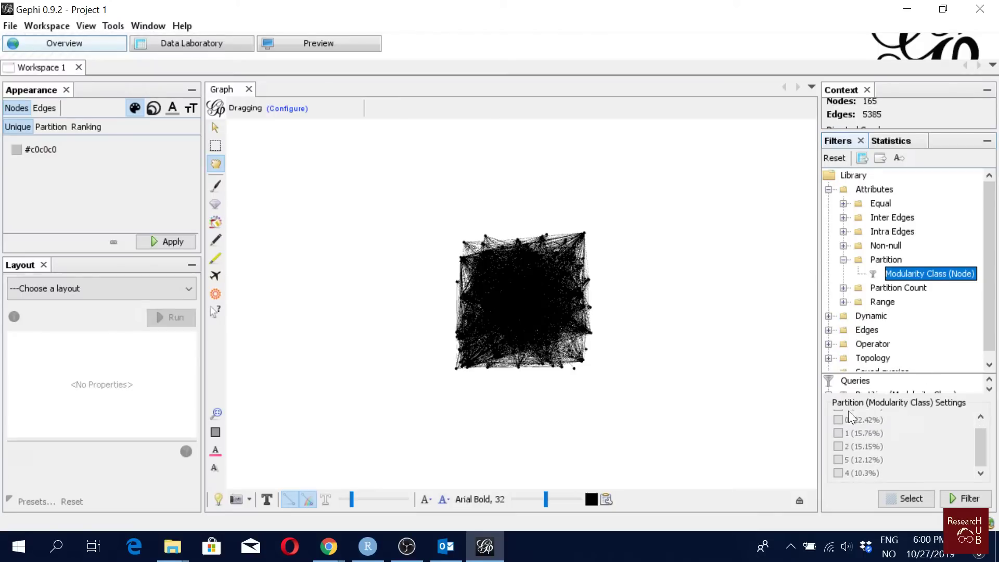
{"action": "scroll", "coordinate": [888, 456], "scroll_direction": "up", "scroll_amount": 1}
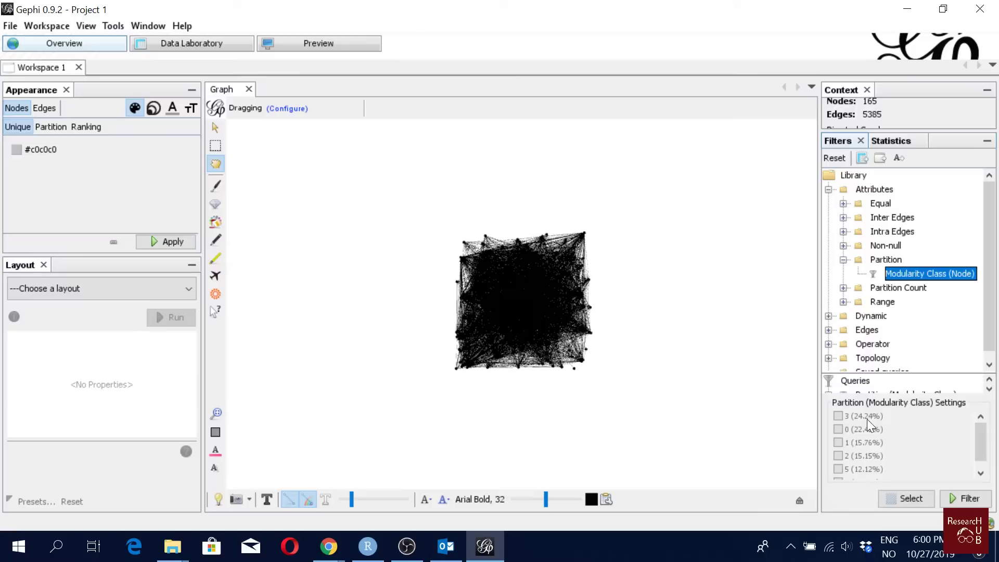
{"action": "left_click", "coordinate": [838, 416]}
{"action": "left_click", "coordinate": [964, 500]}
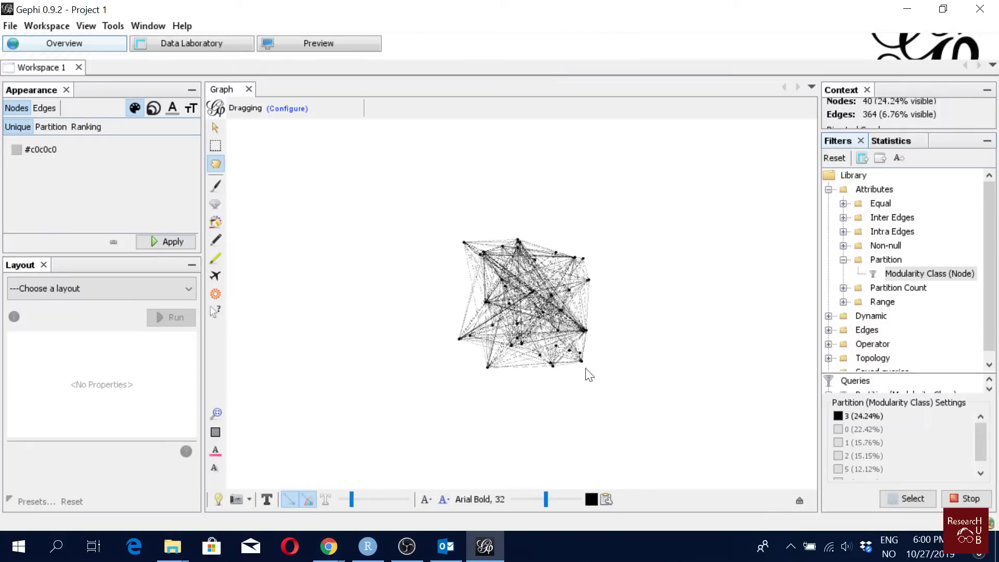
- Run the Fruchterman Reingold layout on the class 3 nodes, stopping once they spread out
{"action": "left_click", "coordinate": [150, 297]}
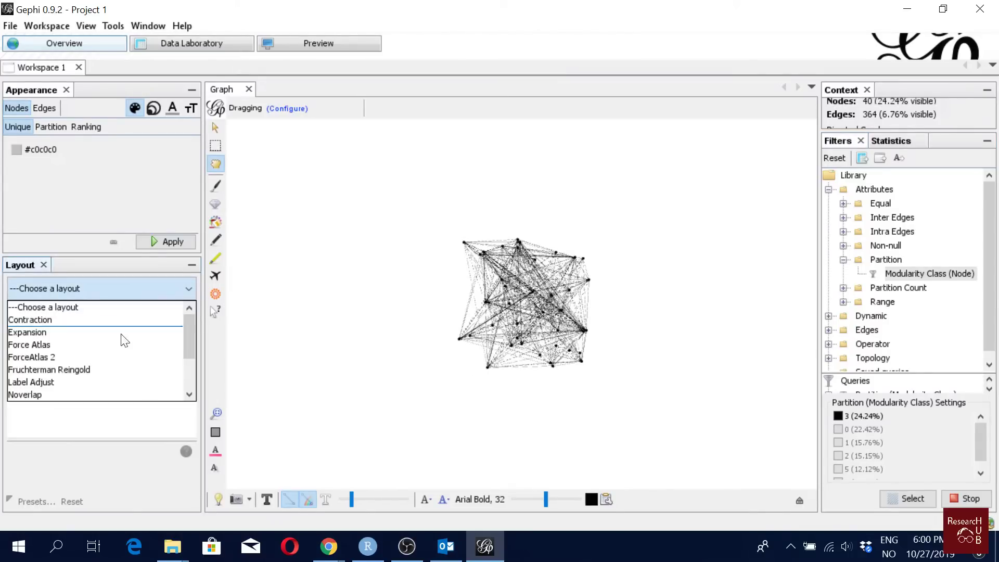
{"action": "left_click", "coordinate": [89, 369]}
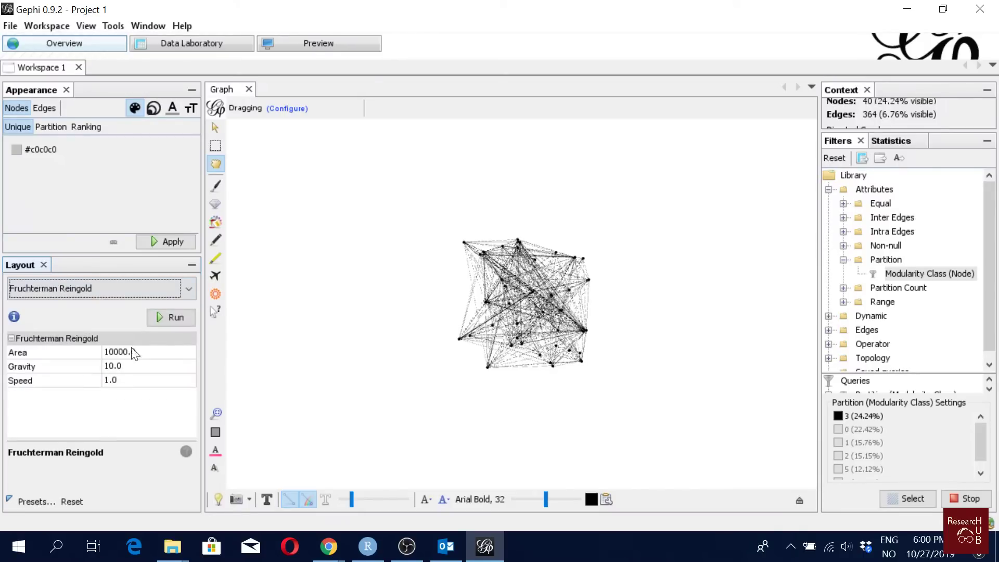
{"action": "left_click", "coordinate": [178, 319]}
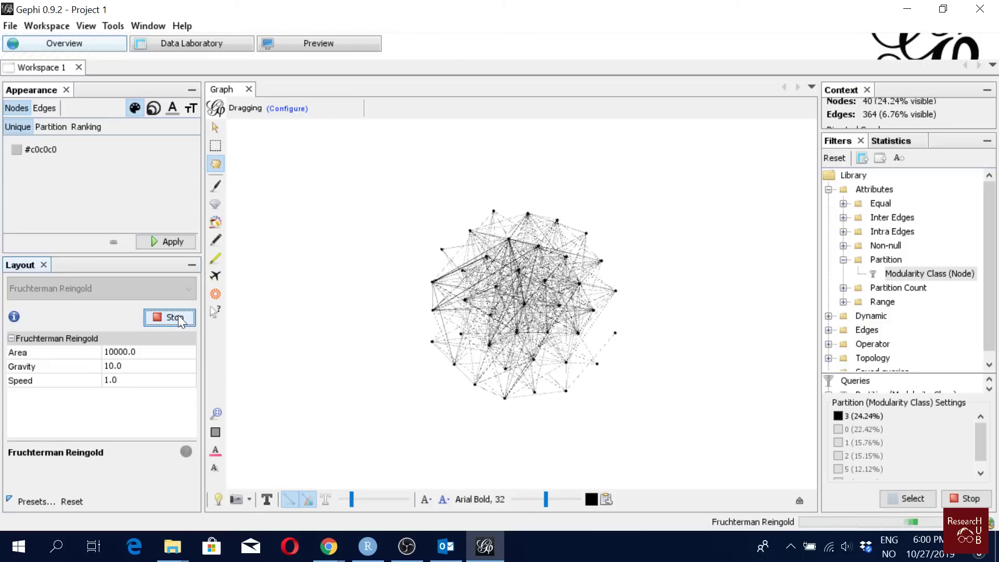
{"action": "left_click", "coordinate": [179, 321]}
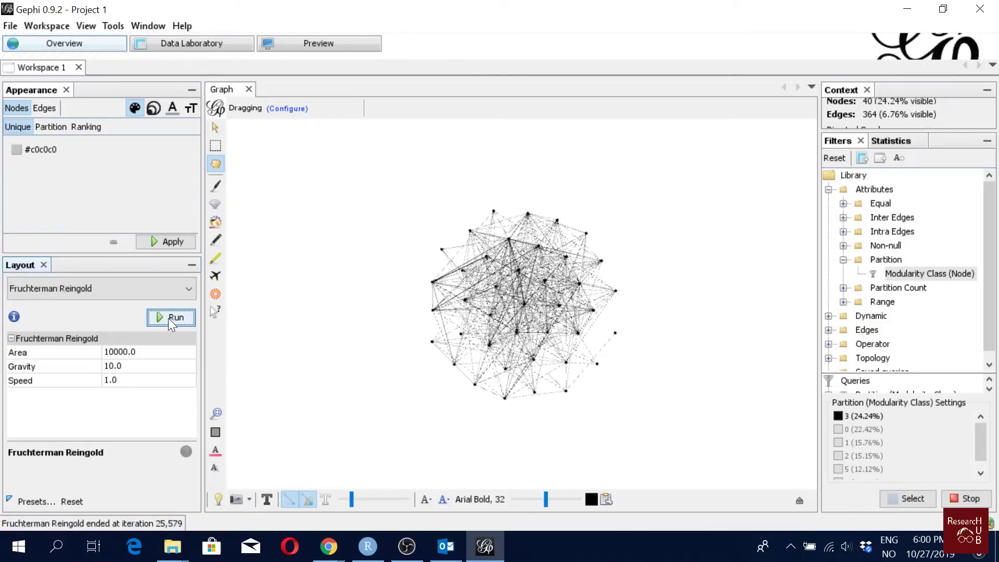
- Set the drag diameter to 180 and move the class 3 cluster to the upper right
{"action": "left_click", "coordinate": [216, 164]}
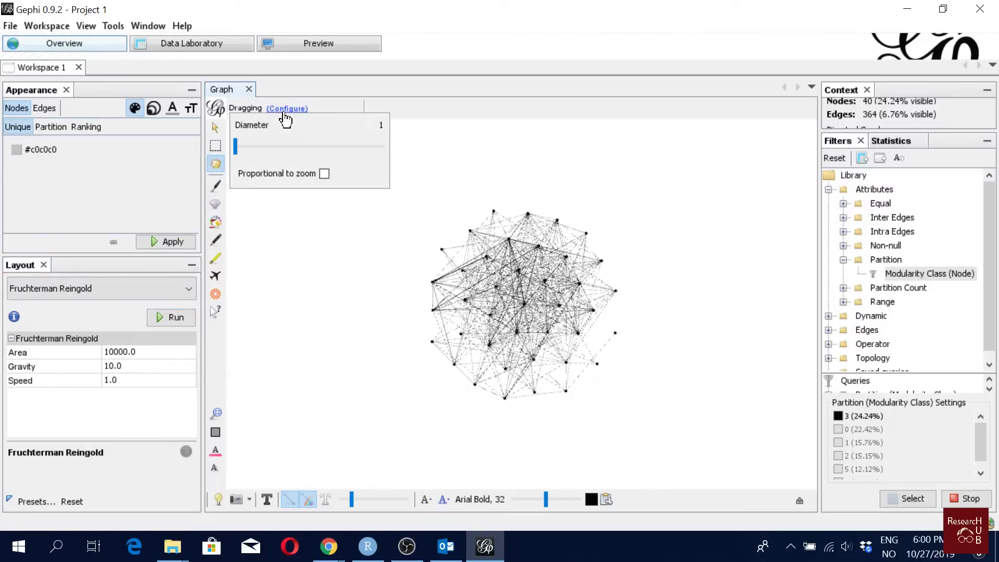
{"action": "left_click_drag", "start_coordinate": [235, 147], "coordinate": [254, 157]}
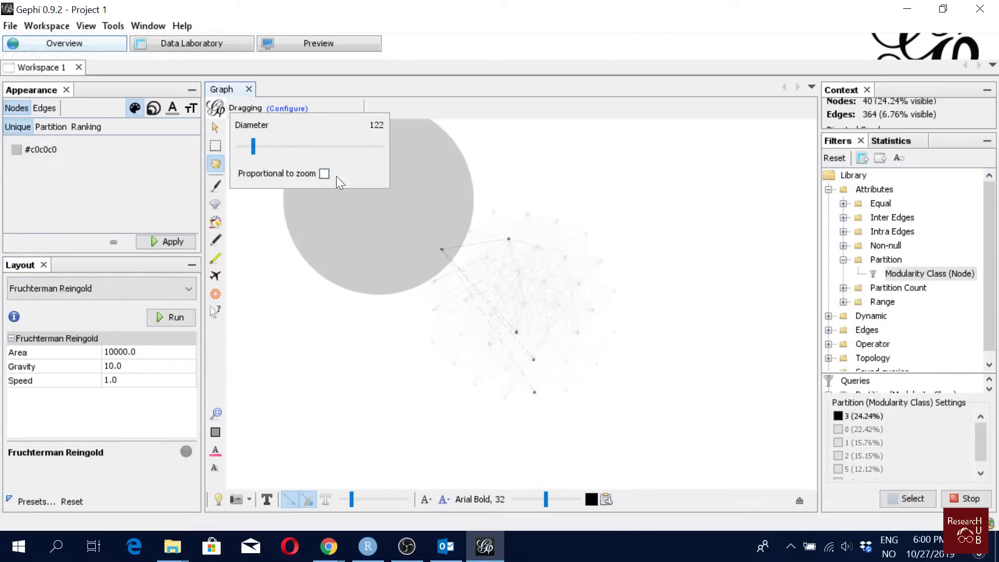
{"action": "left_click_drag", "start_coordinate": [254, 148], "coordinate": [262, 147]}
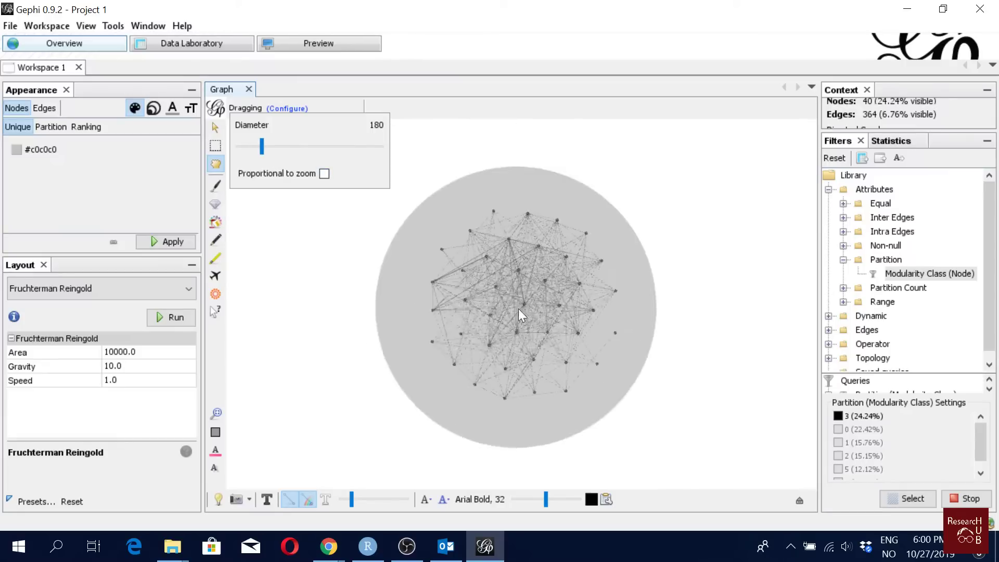
{"action": "left_click", "coordinate": [510, 300]}
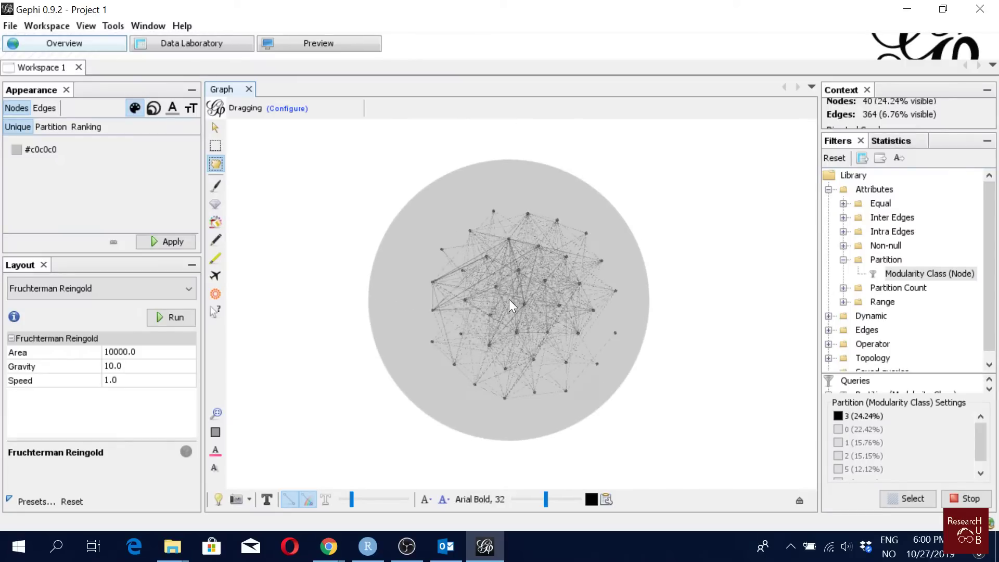
{"action": "left_click_drag", "start_coordinate": [509, 299], "coordinate": [736, 185]}
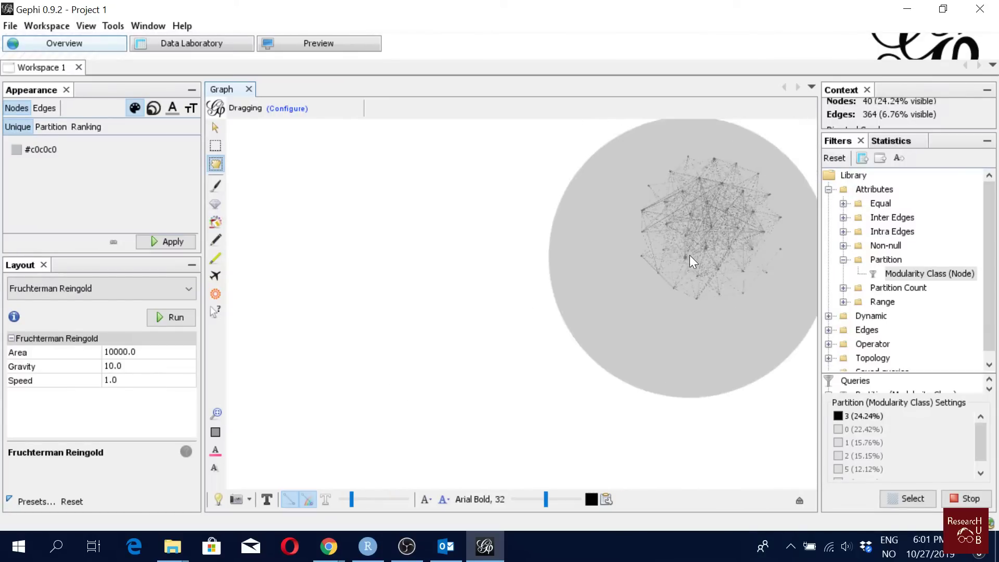
{"action": "left_click_drag", "start_coordinate": [707, 237], "coordinate": [715, 228]}
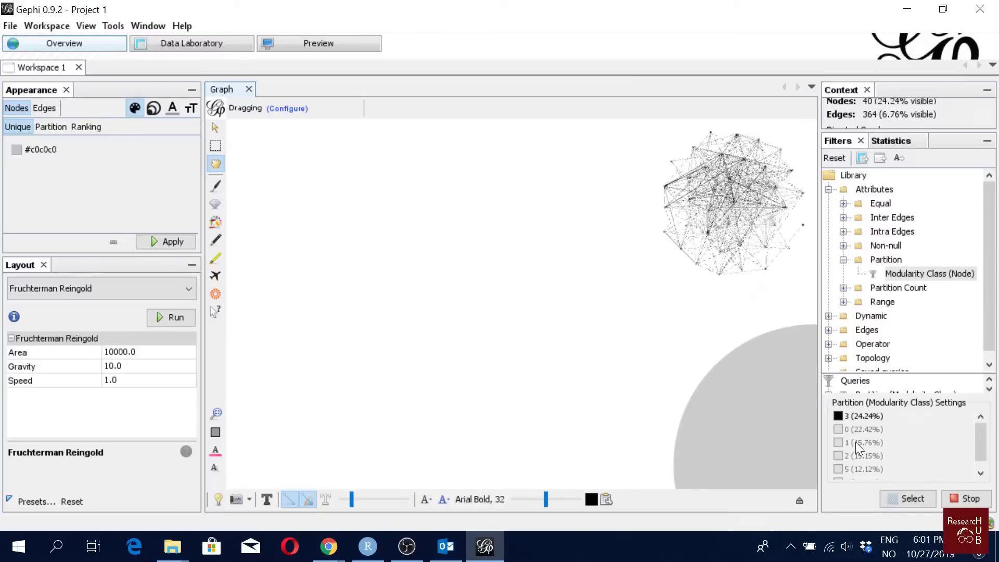
- Show only class 0, lay it out with Fruchterman Reingold, and park it upper left
{"action": "left_click", "coordinate": [838, 430]}
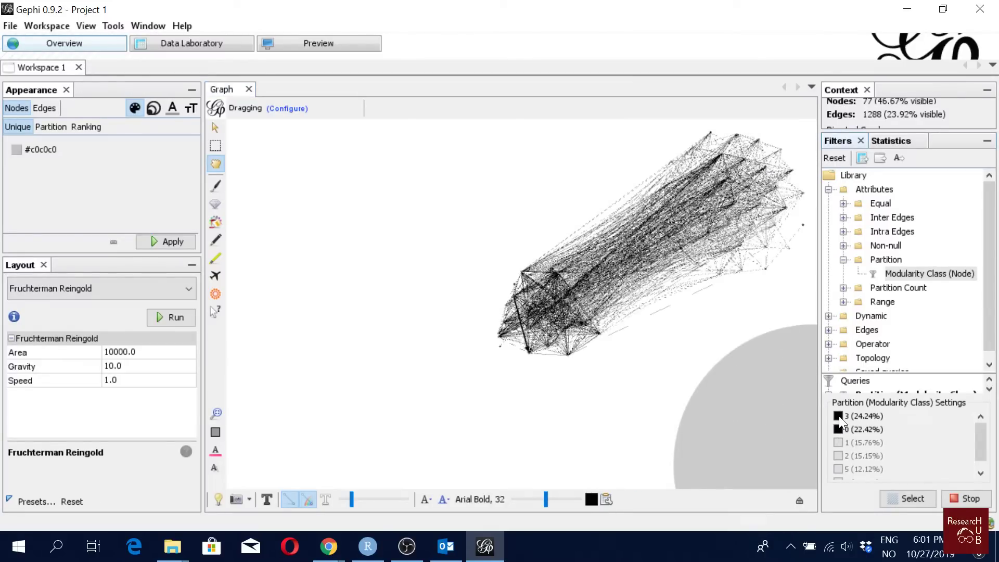
{"action": "left_click", "coordinate": [837, 416]}
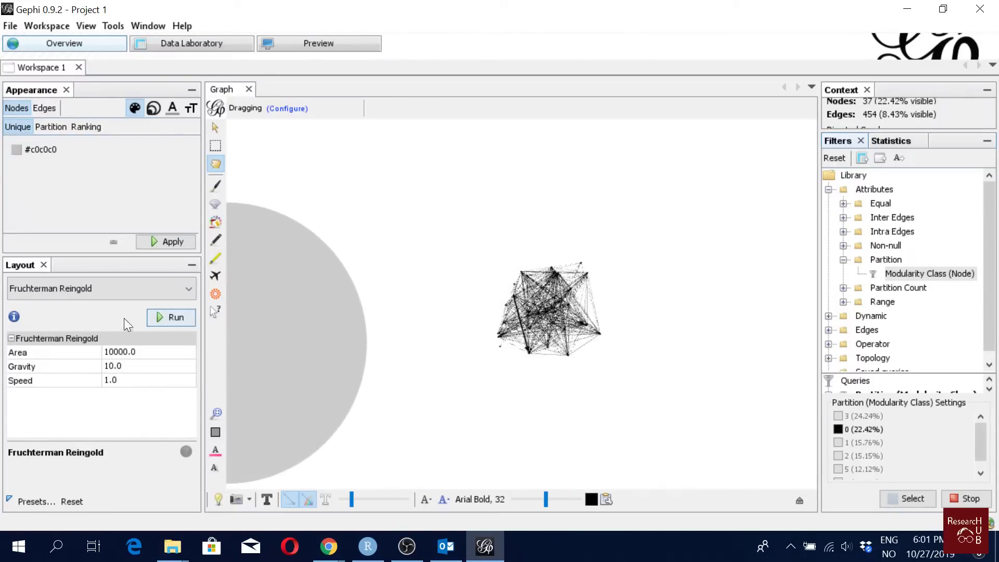
{"action": "left_click", "coordinate": [168, 317]}
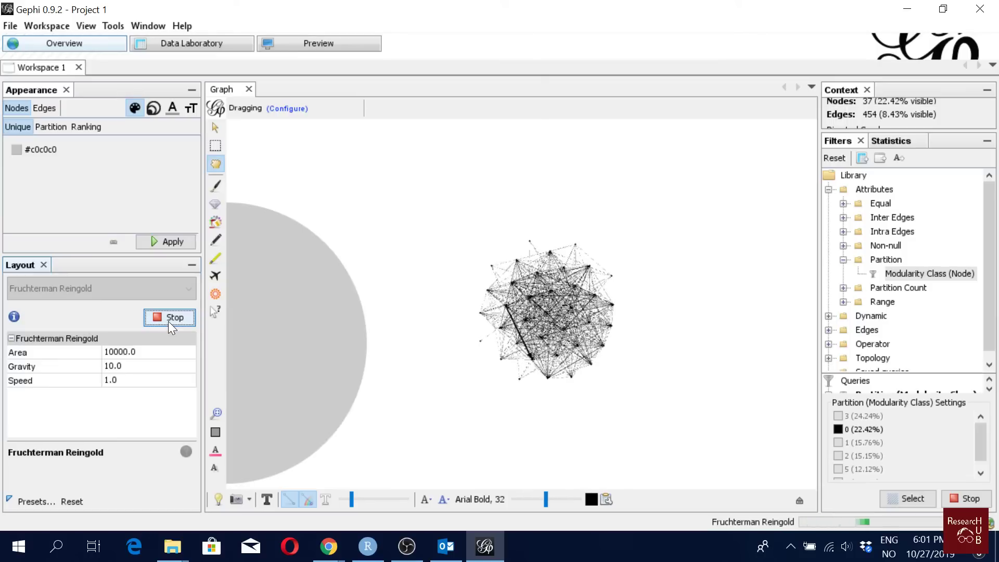
{"action": "left_click", "coordinate": [169, 321]}
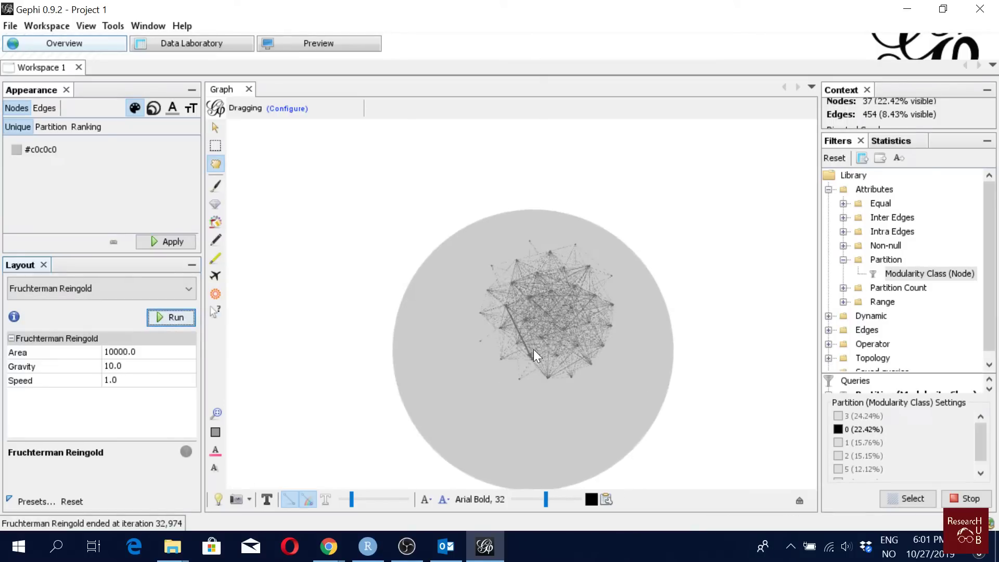
{"action": "left_click_drag", "start_coordinate": [538, 336], "coordinate": [288, 198]}
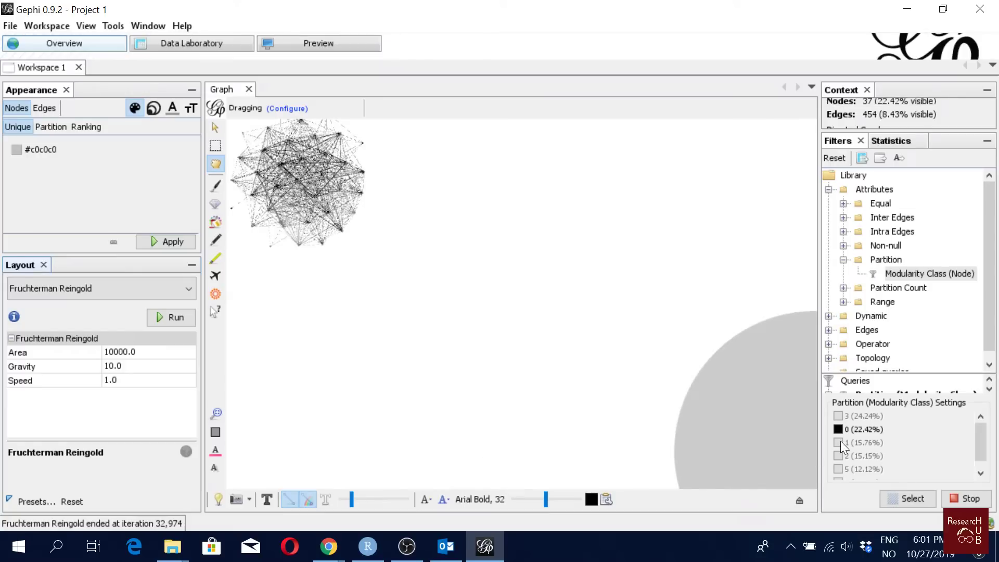
- Isolate class 1, lay it out, and park it at the lower left
{"action": "left_click", "coordinate": [841, 441]}
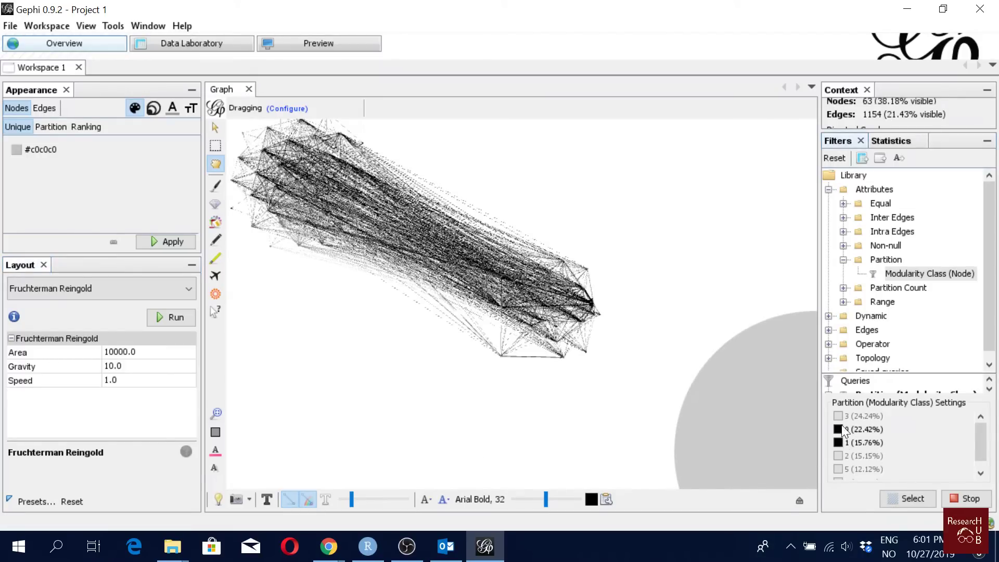
{"action": "left_click", "coordinate": [838, 430]}
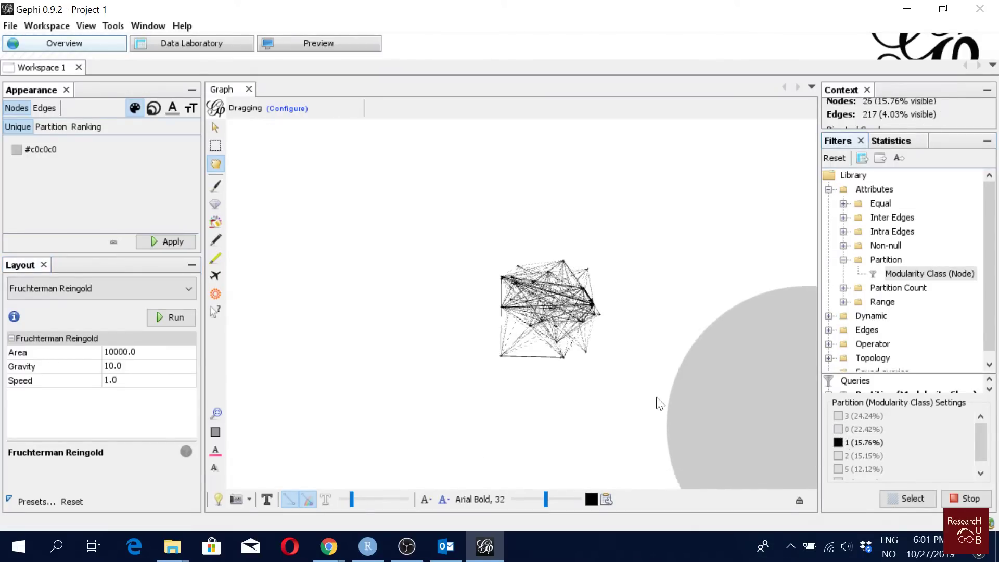
{"action": "left_click", "coordinate": [176, 316]}
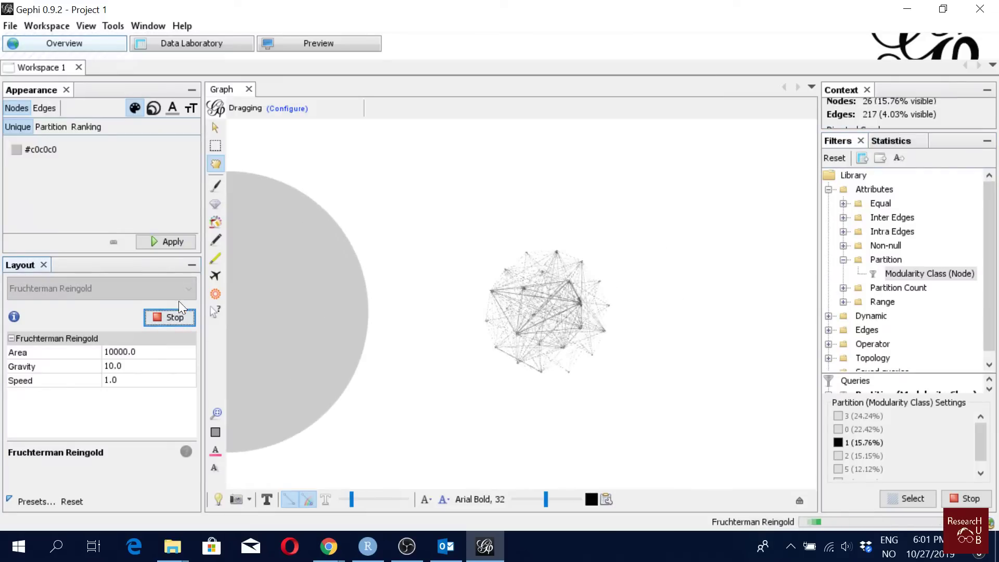
{"action": "left_click", "coordinate": [176, 317]}
{"action": "left_click_drag", "start_coordinate": [542, 305], "coordinate": [285, 405]}
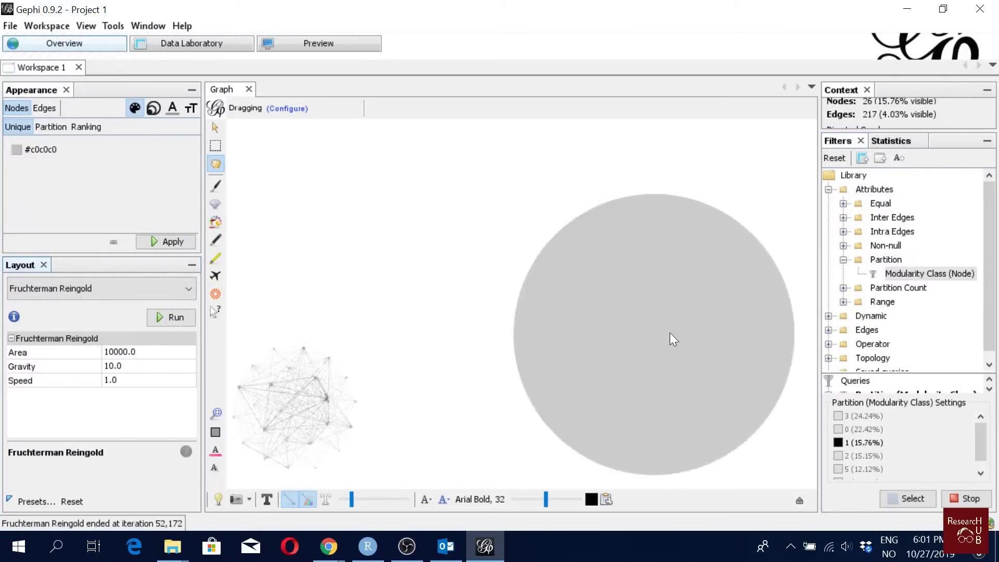
- Isolate class 2, lay it out, and park it at the top of the canvas
{"action": "scroll", "coordinate": [869, 452], "scroll_direction": "down", "scroll_amount": 1}
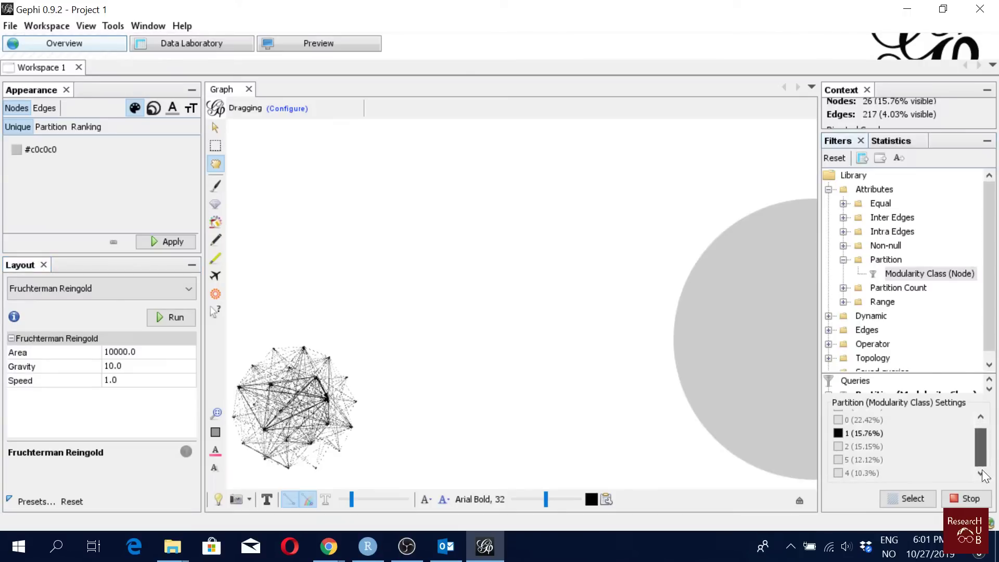
{"action": "left_click", "coordinate": [838, 446]}
{"action": "left_click", "coordinate": [838, 433]}
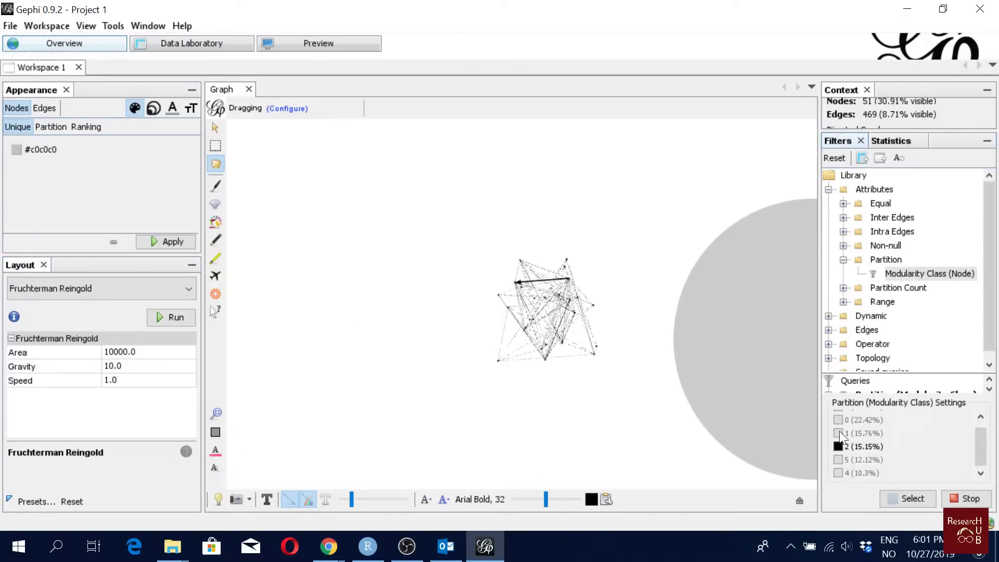
{"action": "left_click", "coordinate": [175, 317]}
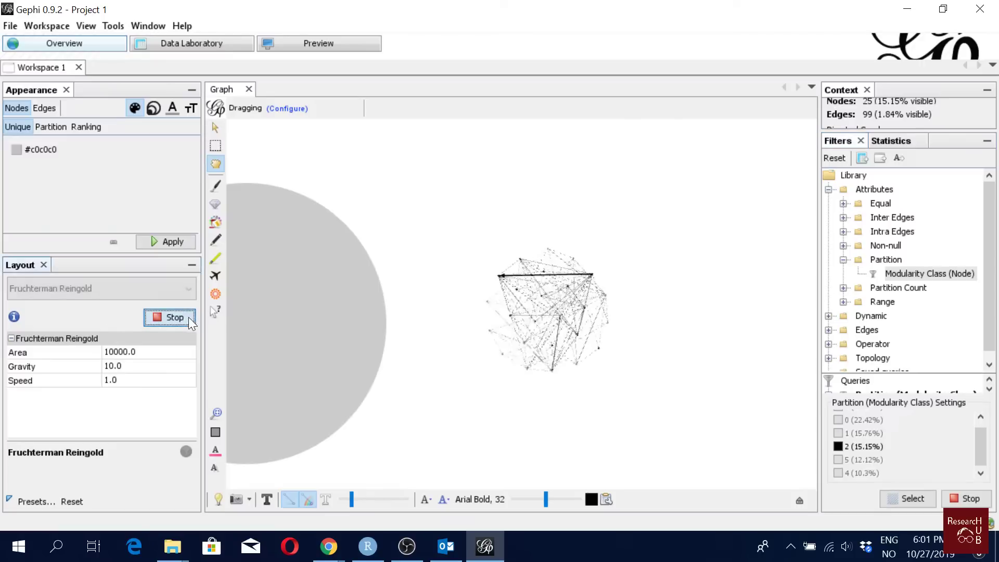
{"action": "left_click", "coordinate": [174, 319]}
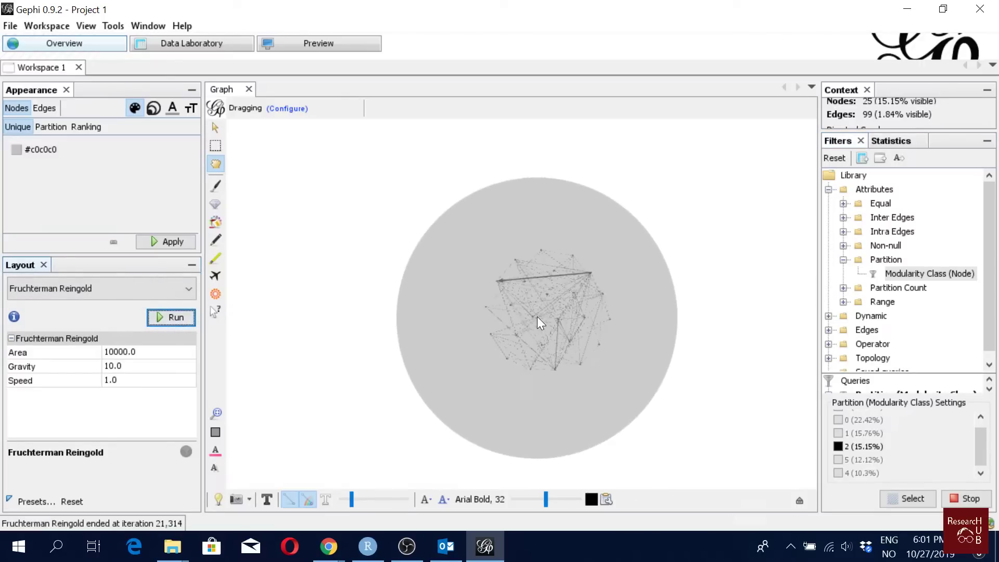
{"action": "left_click_drag", "start_coordinate": [537, 316], "coordinate": [486, 173]}
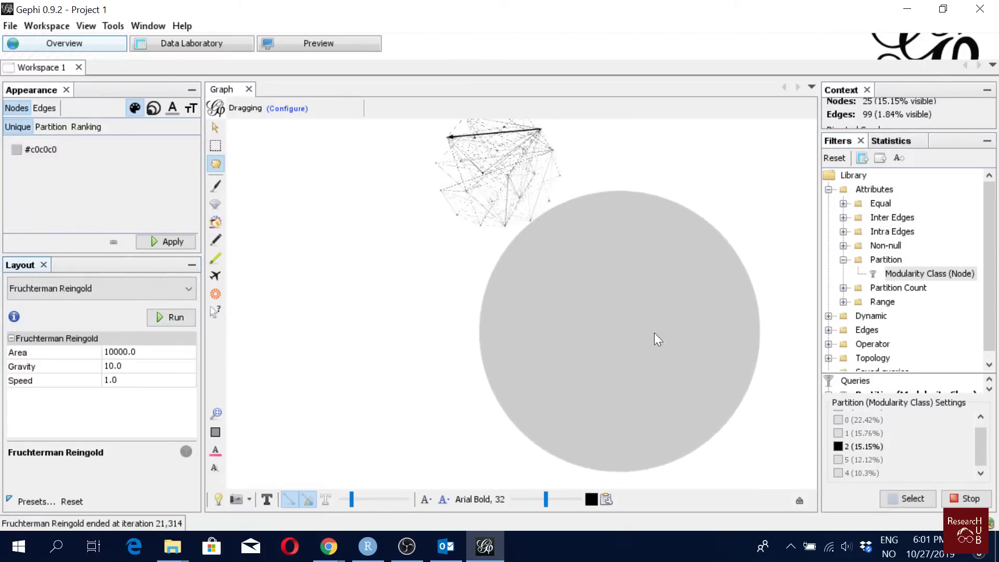
- Isolate class 5, lay it out, and park it at the lower right
{"action": "left_click", "coordinate": [841, 460]}
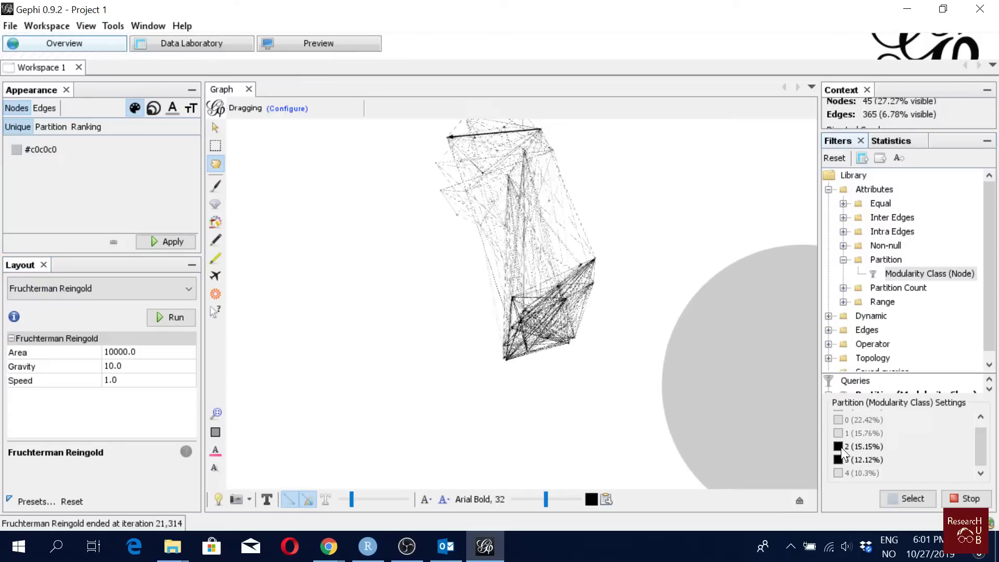
{"action": "left_click", "coordinate": [841, 448]}
{"action": "left_click", "coordinate": [174, 320]}
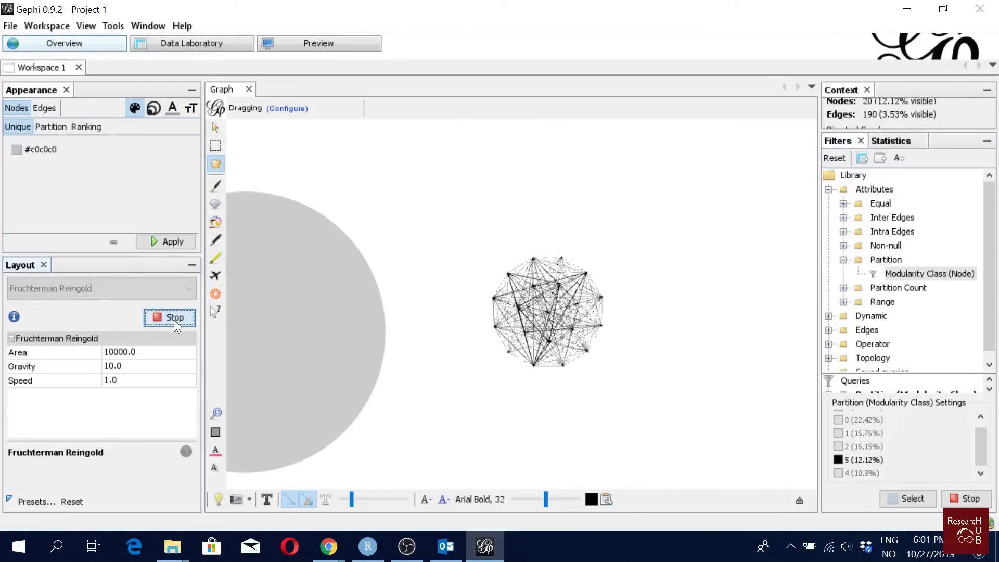
{"action": "left_click", "coordinate": [168, 318]}
{"action": "left_click_drag", "start_coordinate": [554, 317], "coordinate": [769, 444]}
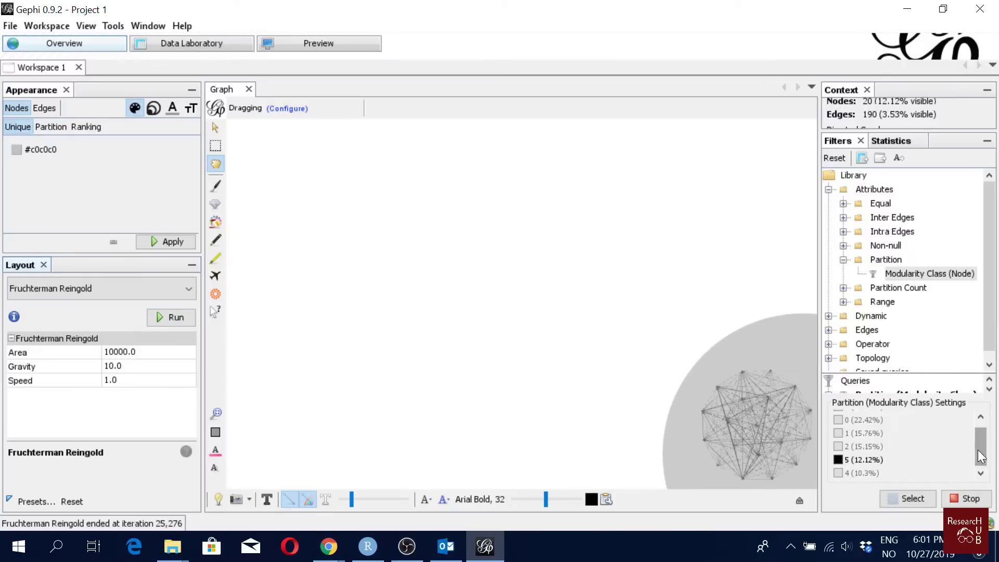
- Isolate class 4, lay it out, park it at the bottom, then switch off the filter
{"action": "left_click", "coordinate": [840, 471]}
{"action": "left_click", "coordinate": [839, 460]}
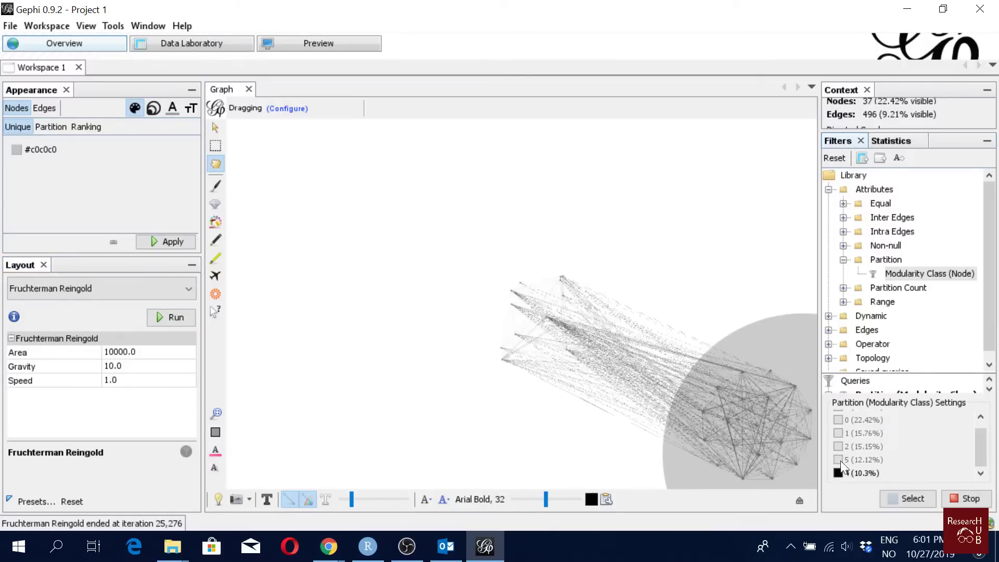
{"action": "left_click", "coordinate": [171, 317]}
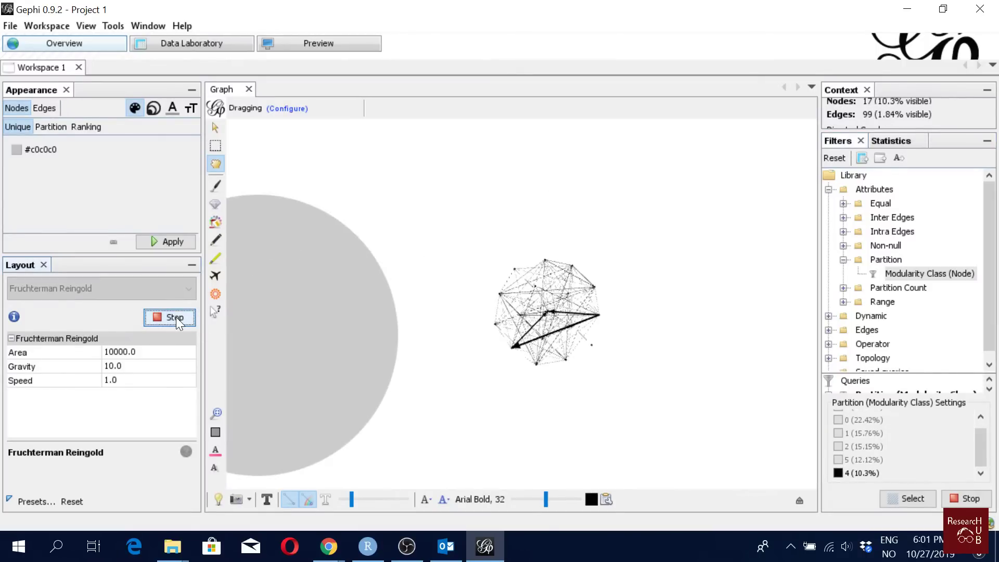
{"action": "left_click", "coordinate": [171, 317]}
{"action": "left_click_drag", "start_coordinate": [539, 292], "coordinate": [532, 449]}
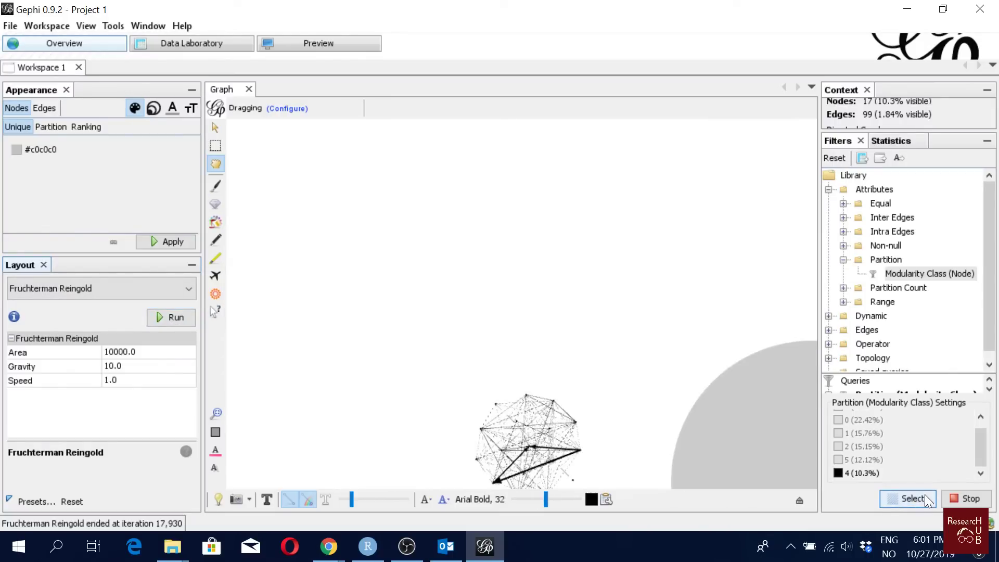
{"action": "left_click", "coordinate": [973, 499]}
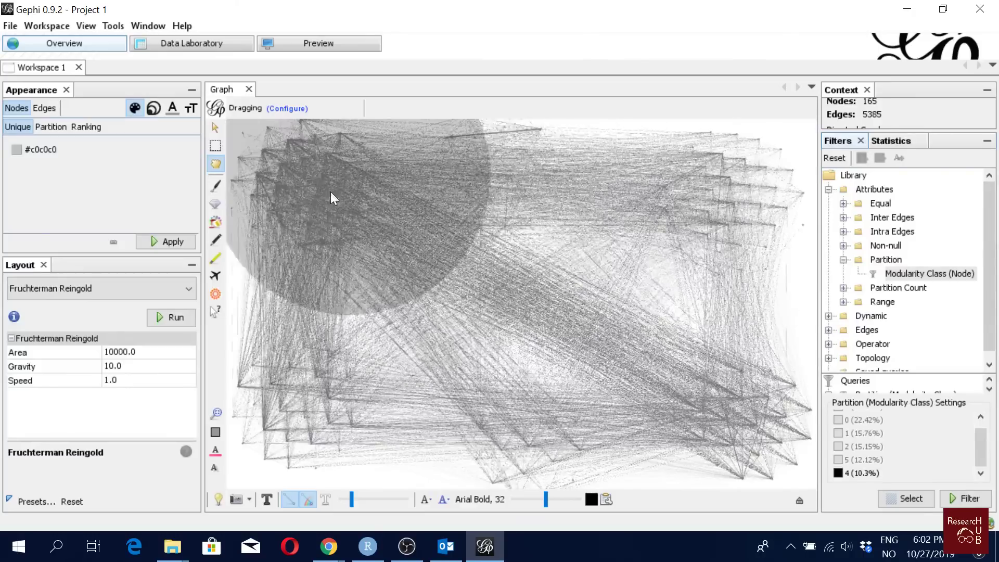
- Zoom out to see all 165 nodes and set the drag diameter back to 1
{"action": "scroll", "coordinate": [476, 325], "scroll_direction": "down", "scroll_amount": 4}
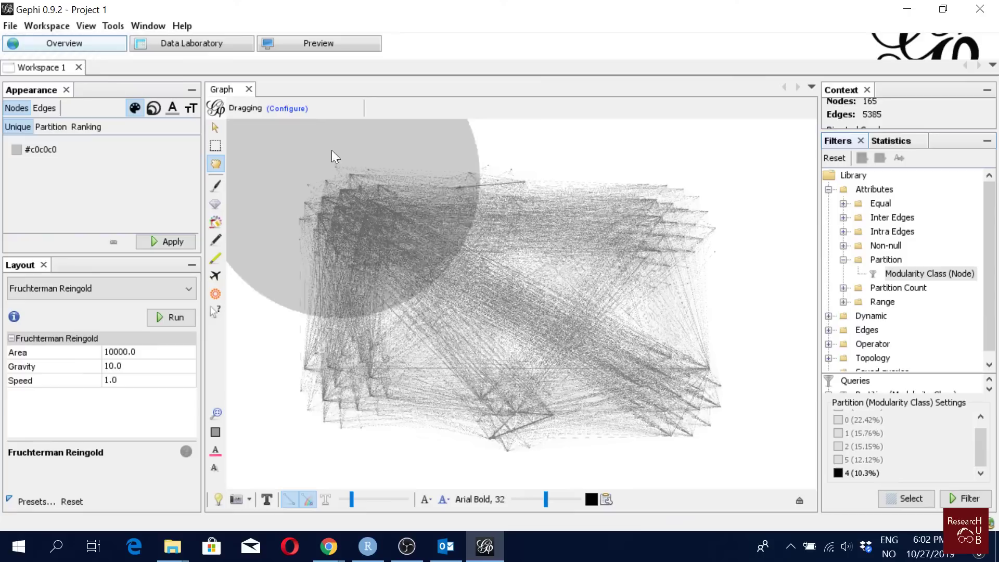
{"action": "left_click", "coordinate": [287, 109]}
{"action": "left_click_drag", "start_coordinate": [265, 151], "coordinate": [235, 149]}
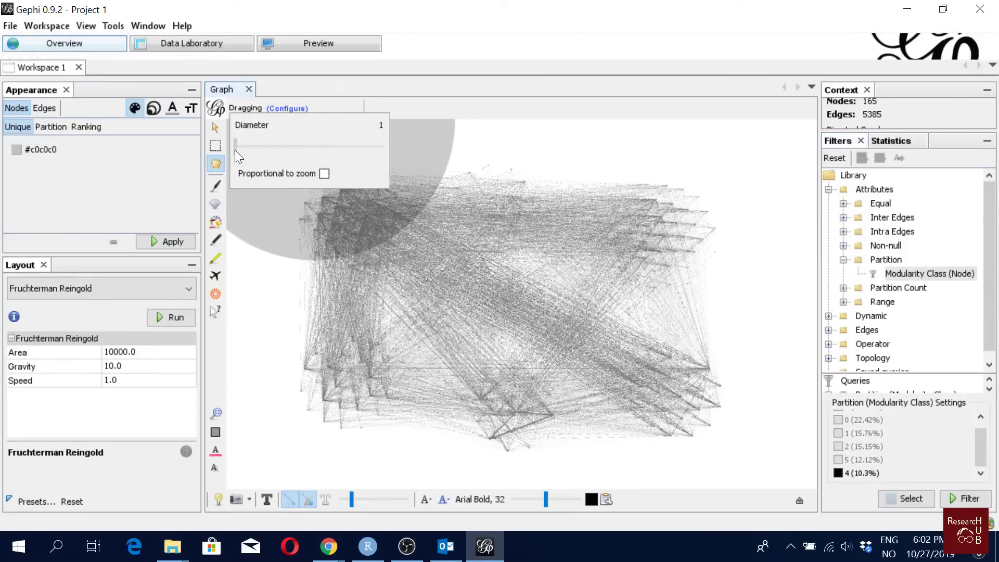
{"action": "left_click", "coordinate": [768, 311]}
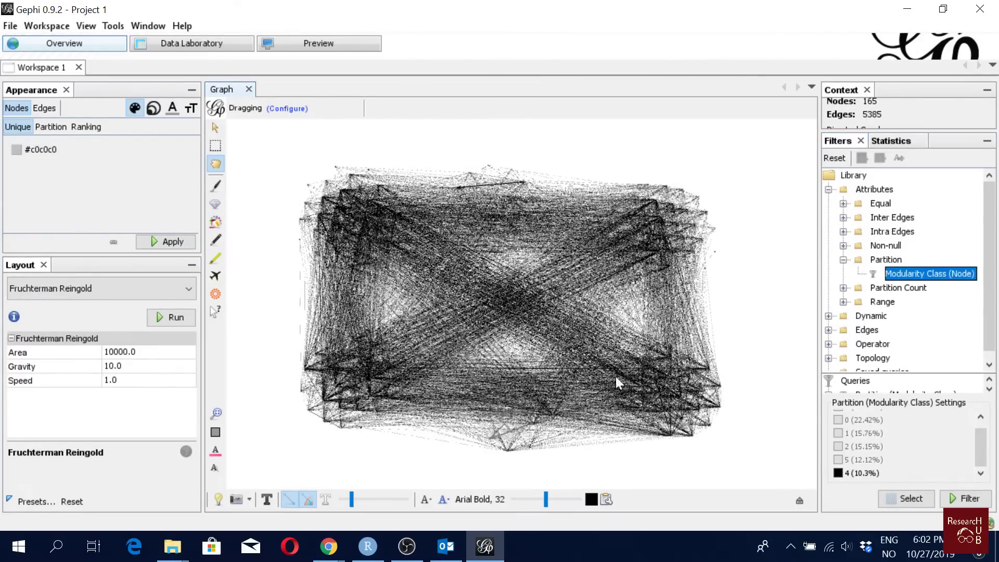
- Apply Partition node colours based on the Modularity Class attribute
{"action": "left_click", "coordinate": [60, 129]}
{"action": "left_click", "coordinate": [67, 145]}
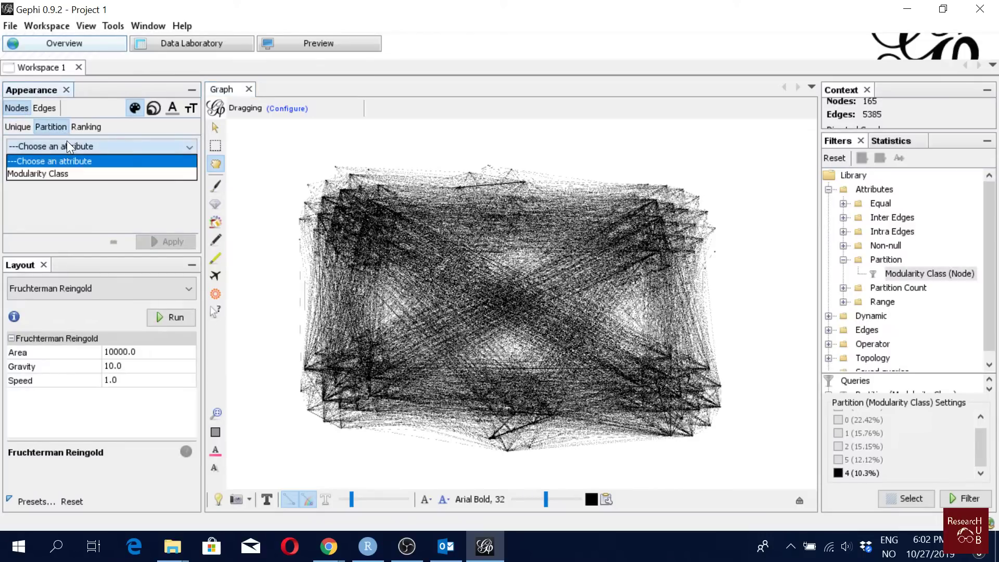
{"action": "left_click", "coordinate": [57, 174]}
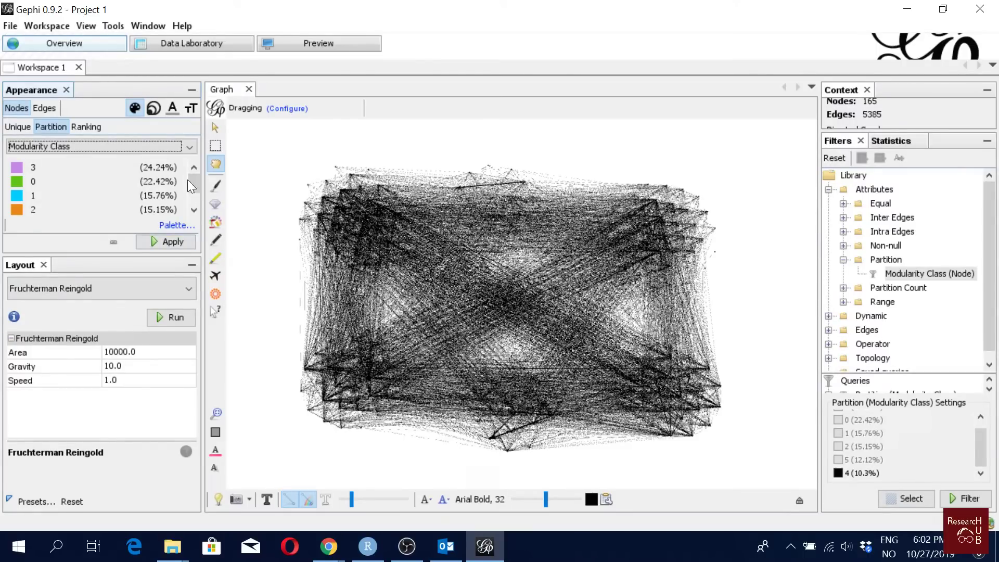
{"action": "mouse_move", "coordinate": [192, 181]}
{"action": "left_mouse_down"}
{"action": "mouse_move", "coordinate": [197, 188]}
{"action": "mouse_move", "coordinate": [195, 178]}
{"action": "left_mouse_up"}
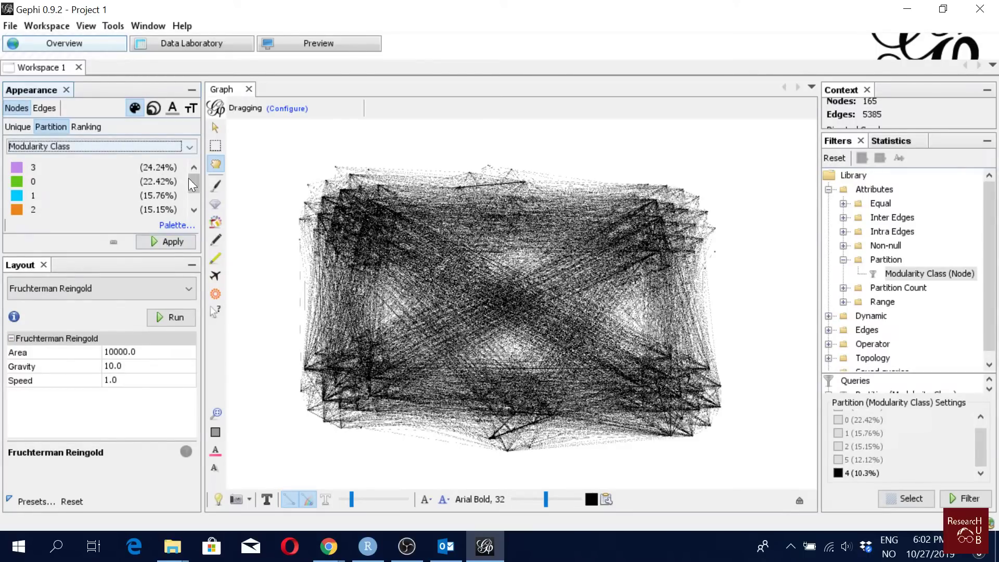
{"action": "left_click", "coordinate": [165, 242]}
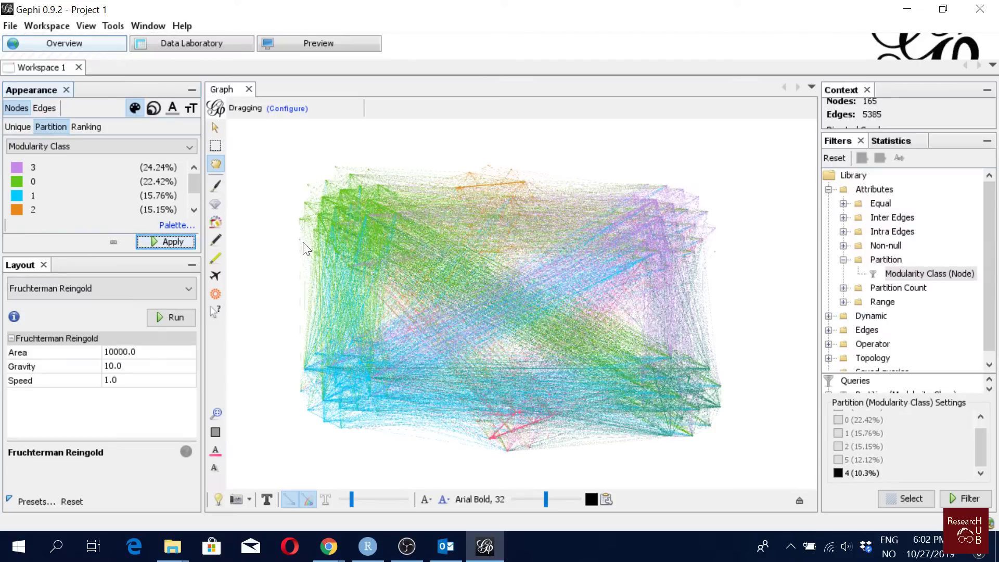
- Apply a green Ranking colour gradient to nodes based on Modularity Class
{"action": "left_click", "coordinate": [93, 127]}
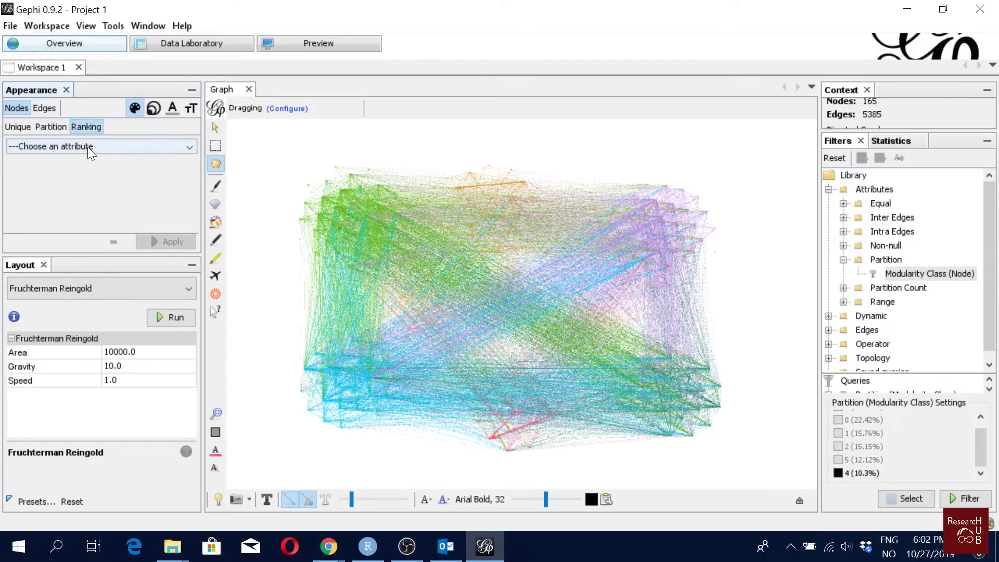
{"action": "left_click", "coordinate": [87, 145]}
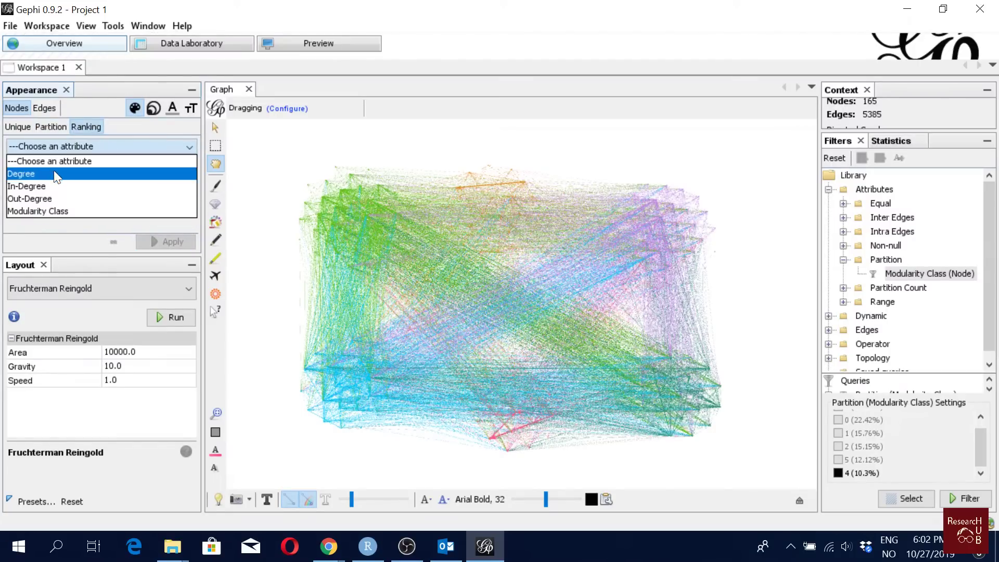
{"action": "left_click", "coordinate": [46, 210]}
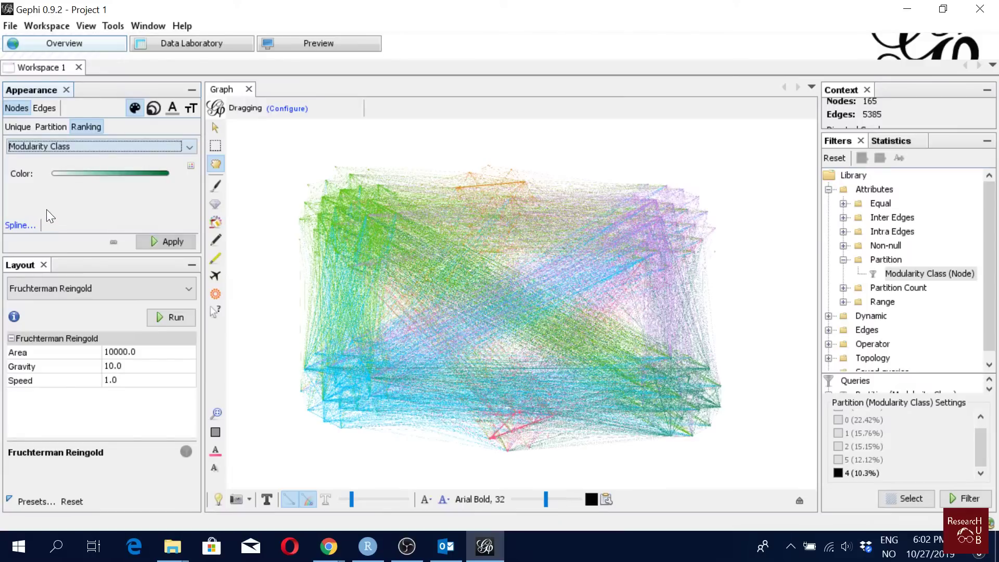
{"action": "left_click", "coordinate": [166, 239]}
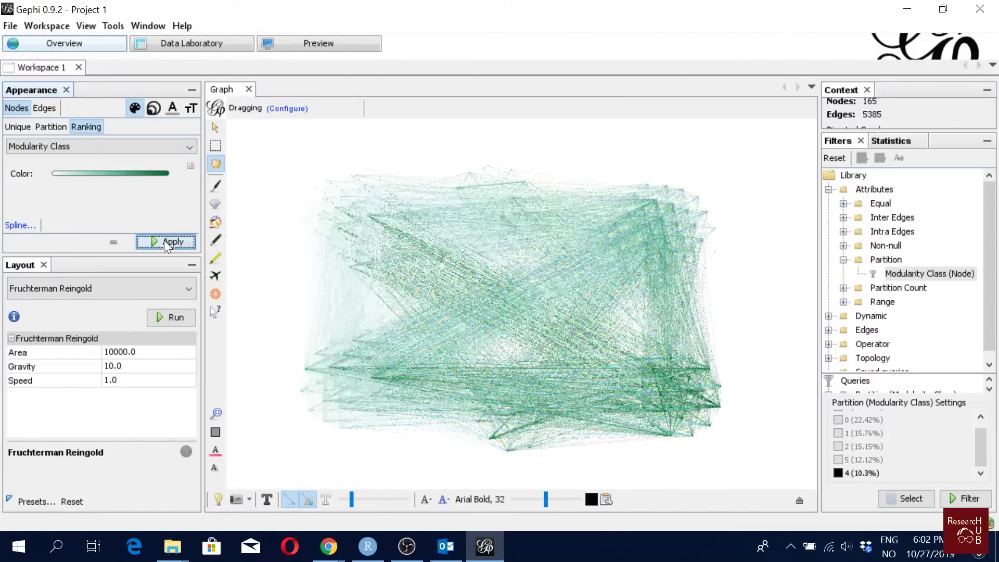
{"action": "left_click", "coordinate": [188, 166]}
{"action": "mouse_move", "coordinate": [165, 176]}
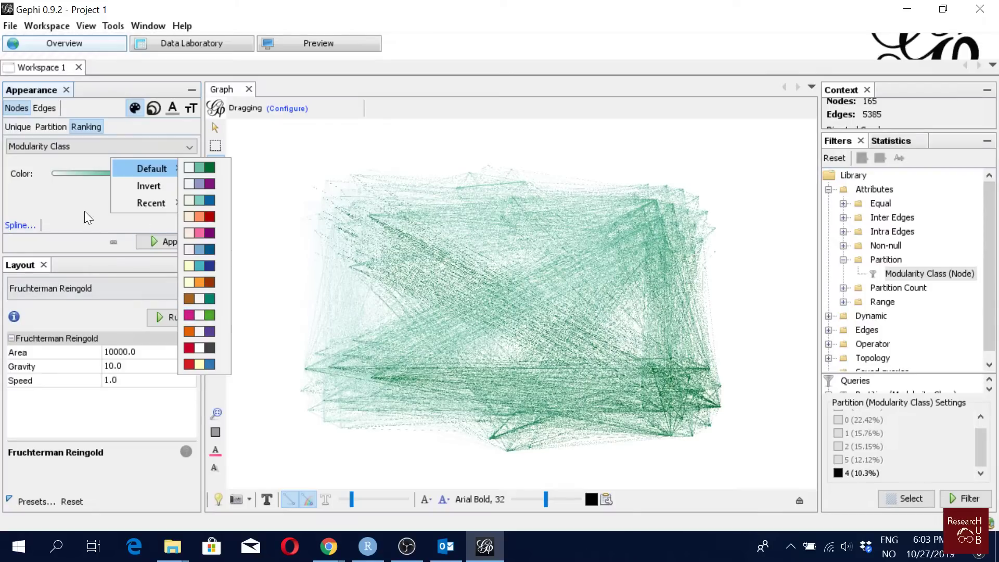
{"action": "left_click", "coordinate": [165, 241]}
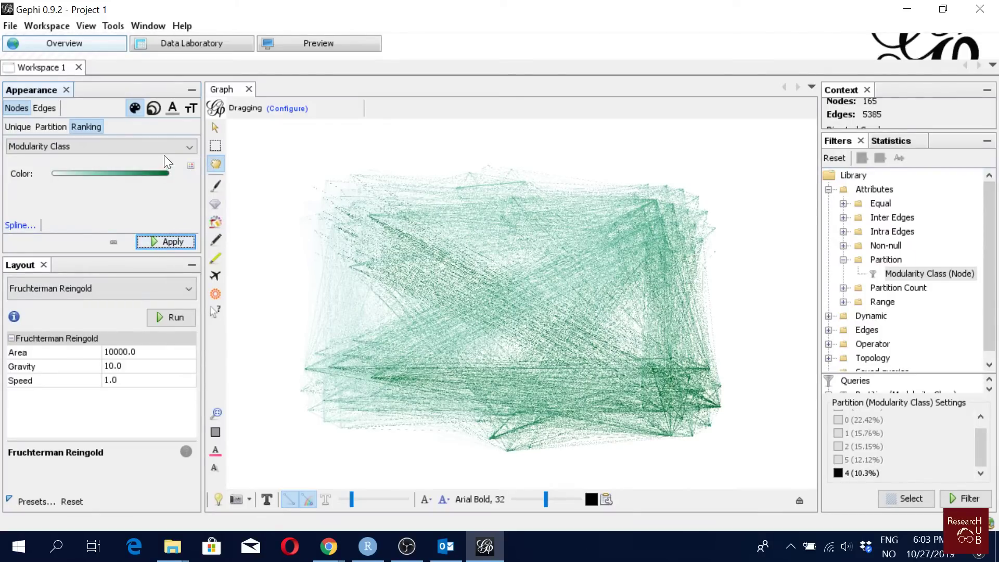
- Rank node sizes 10–30 by Modularity Class, then turn on node labels
{"action": "left_click", "coordinate": [154, 107]}
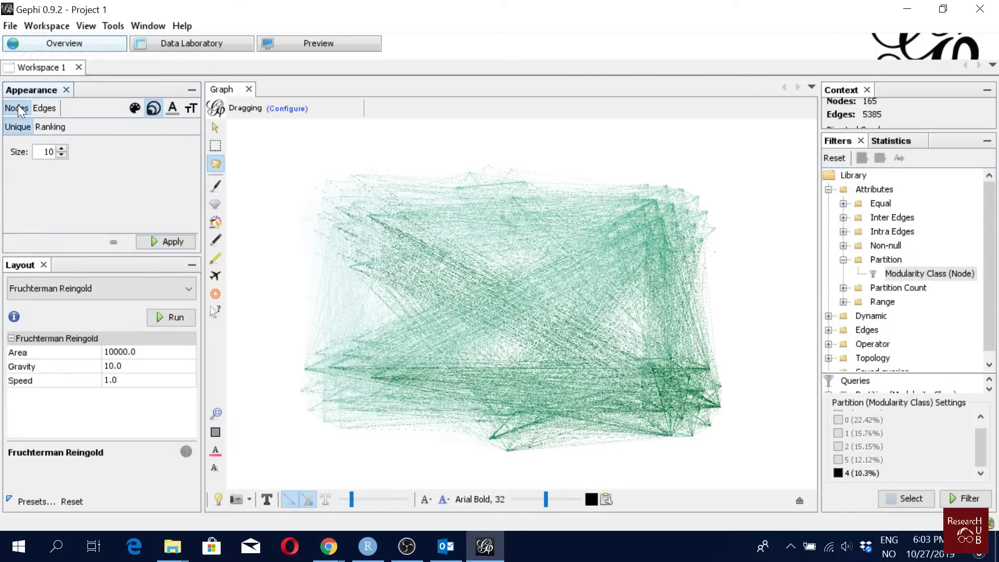
{"action": "left_click", "coordinate": [52, 127]}
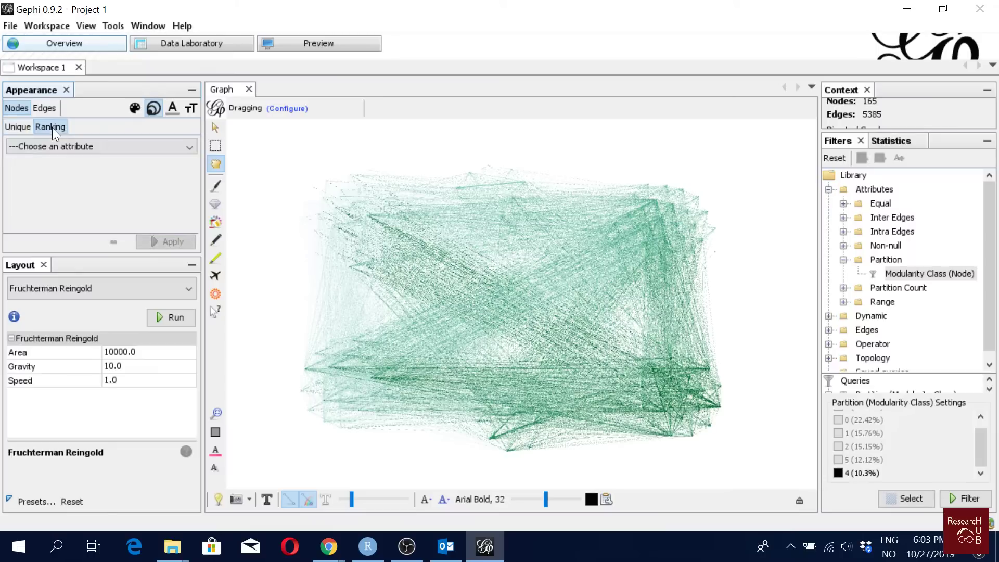
{"action": "left_click", "coordinate": [77, 152]}
{"action": "left_click", "coordinate": [49, 211]}
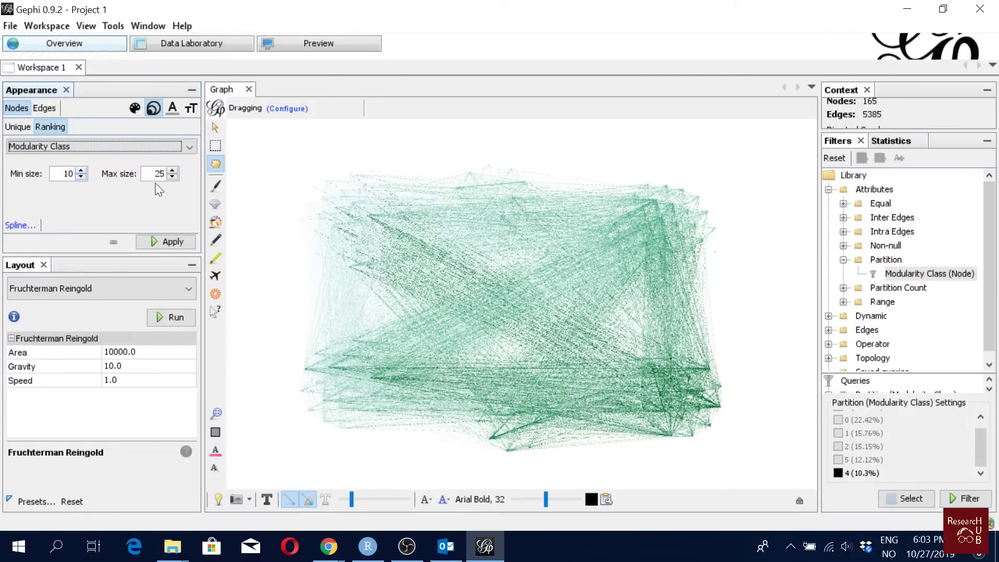
{"action": "left_click", "coordinate": [175, 242]}
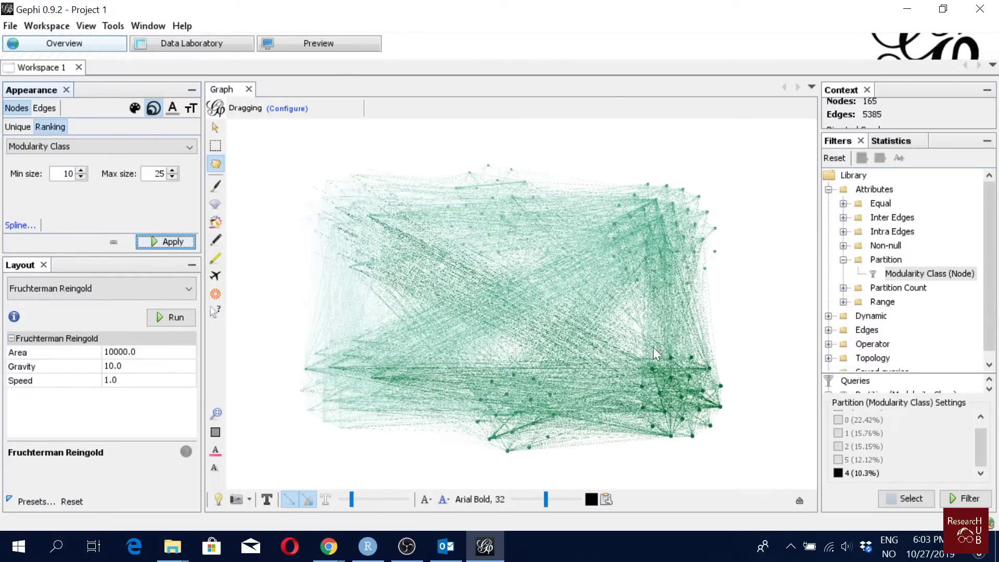
{"action": "left_click", "coordinate": [172, 170]}
{"action": "left_click", "coordinate": [172, 171]}
{"action": "left_click", "coordinate": [172, 171]}
{"action": "left_click", "coordinate": [172, 171]}
{"action": "left_click", "coordinate": [172, 171]}
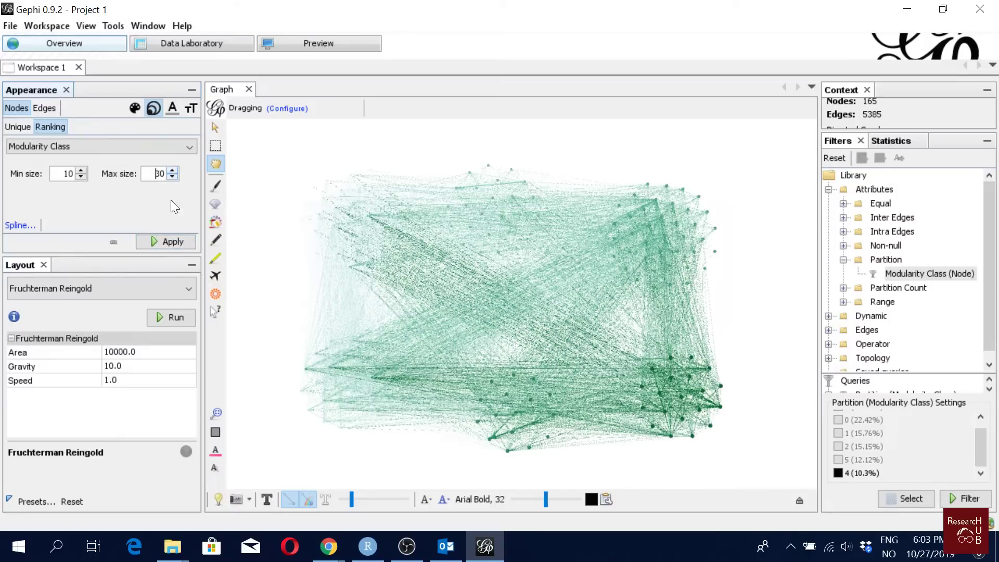
{"action": "left_click", "coordinate": [171, 241]}
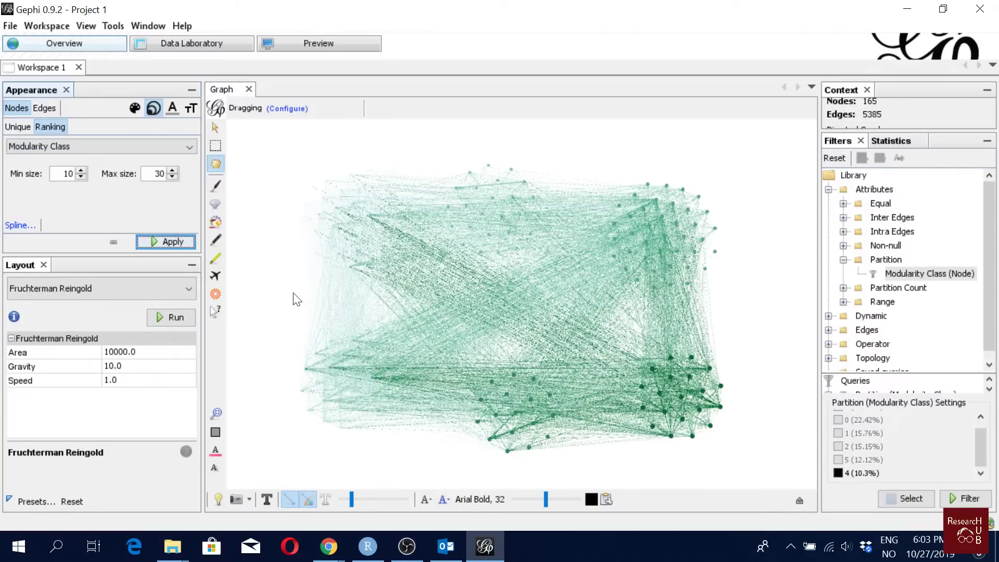
{"action": "left_click", "coordinate": [264, 503]}
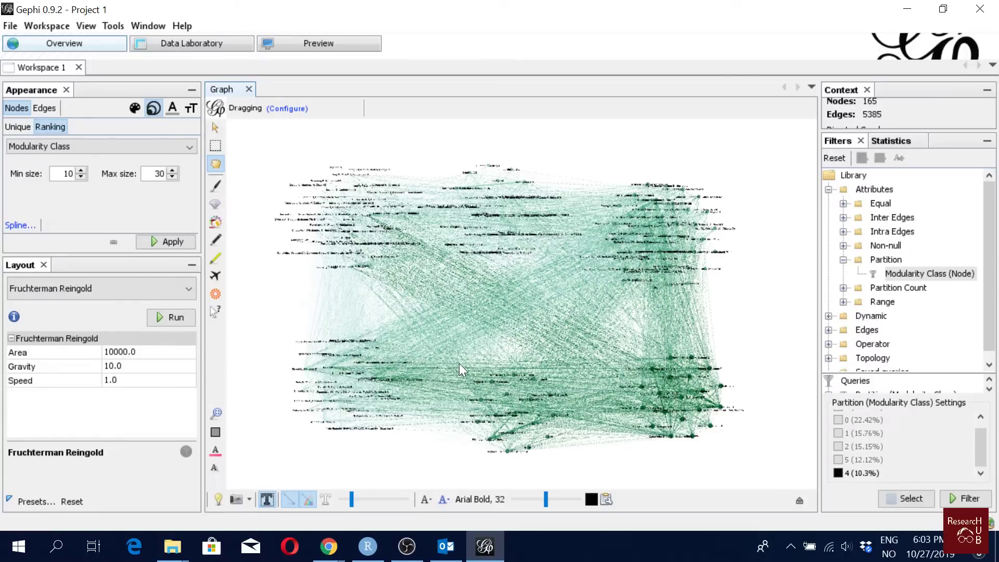
- Try Fixed and Node size label modes, then settle on Scaled and enlarge the labels
{"action": "left_click", "coordinate": [429, 501]}
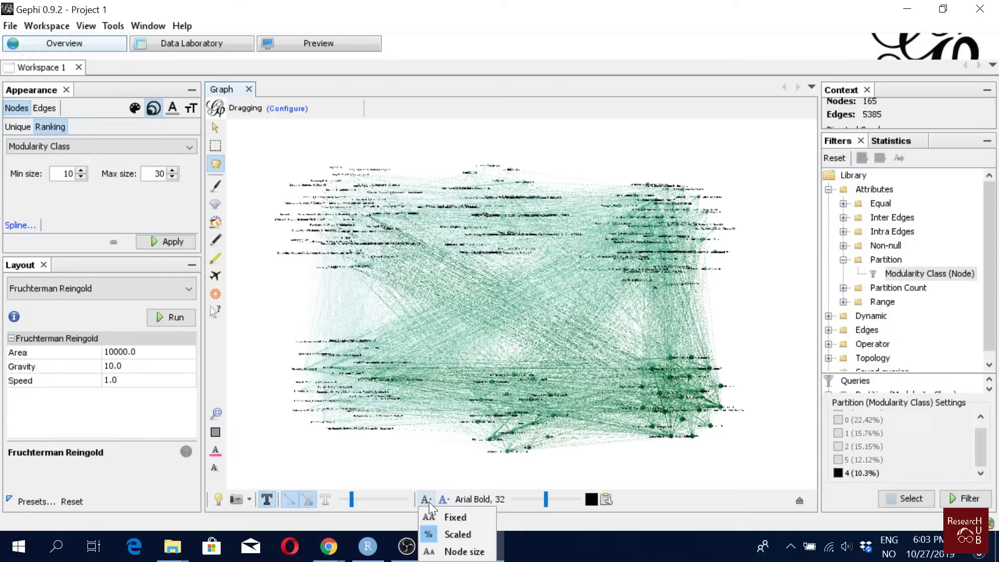
{"action": "left_click", "coordinate": [457, 515]}
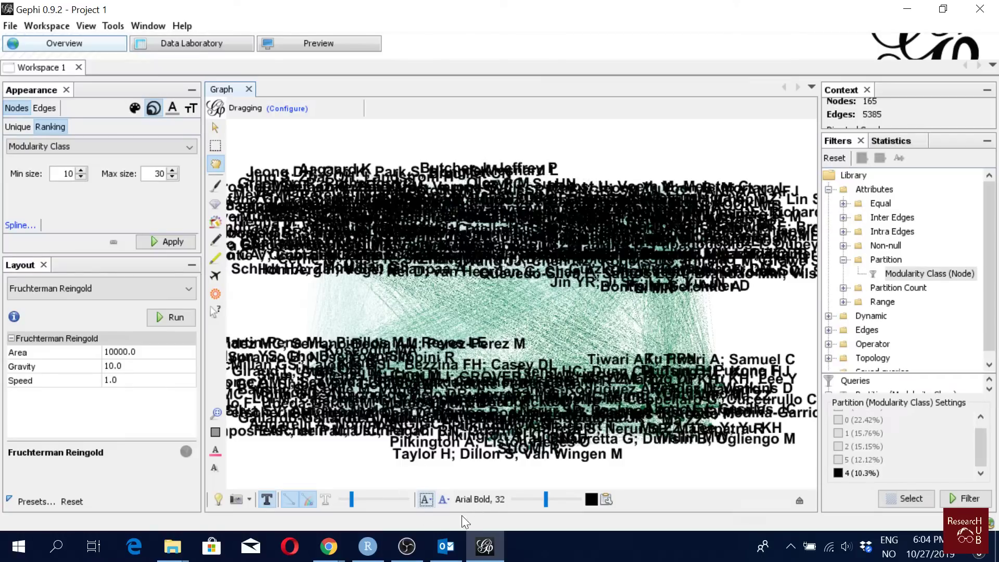
{"action": "left_click_drag", "start_coordinate": [540, 506], "coordinate": [526, 501]}
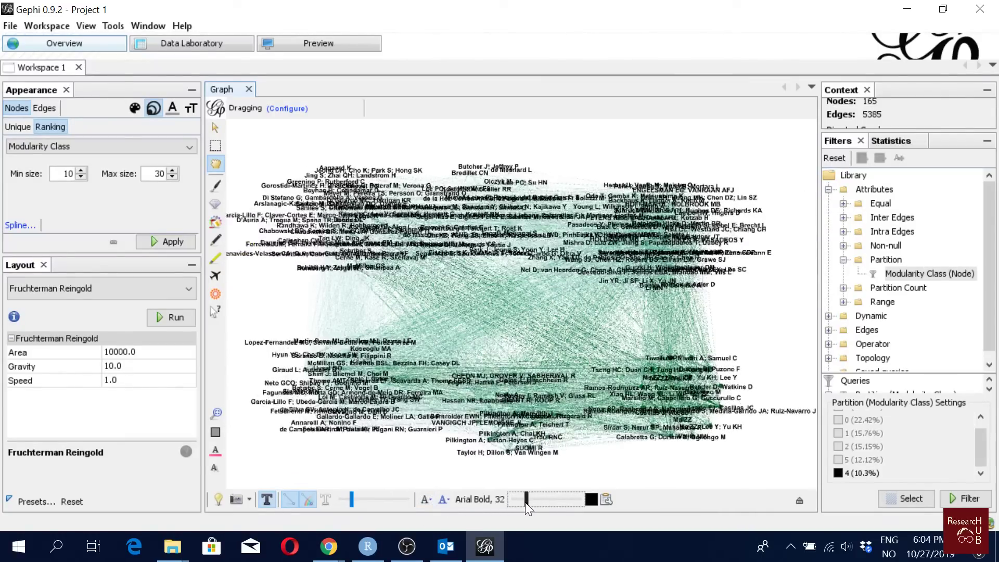
{"action": "left_click", "coordinate": [428, 500]}
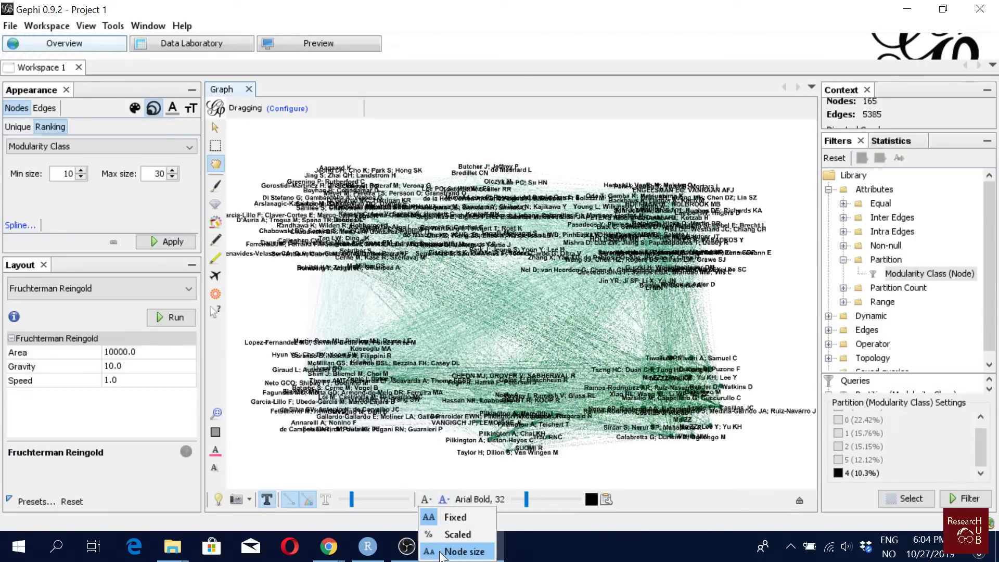
{"action": "left_click", "coordinate": [461, 551]}
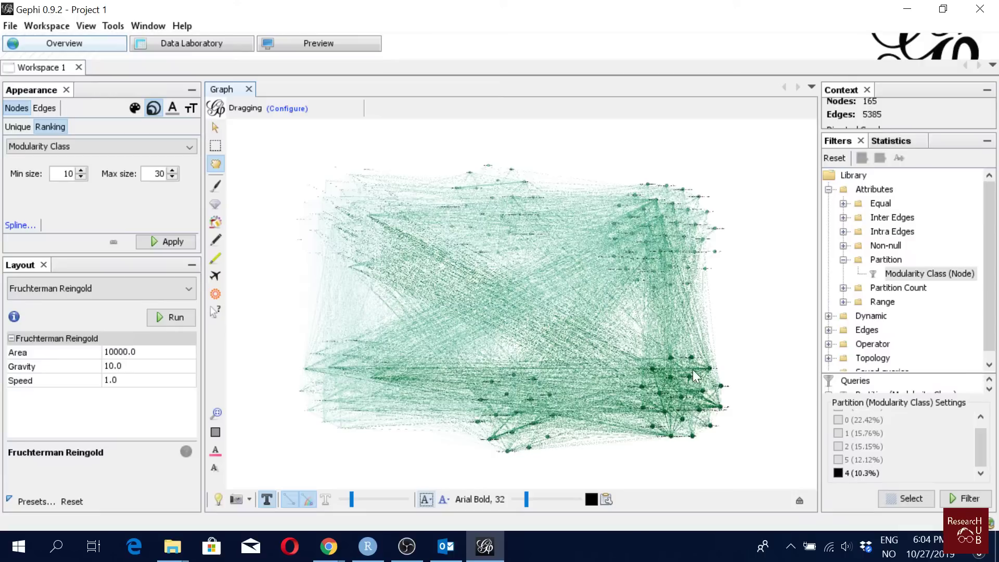
{"action": "left_click", "coordinate": [429, 500]}
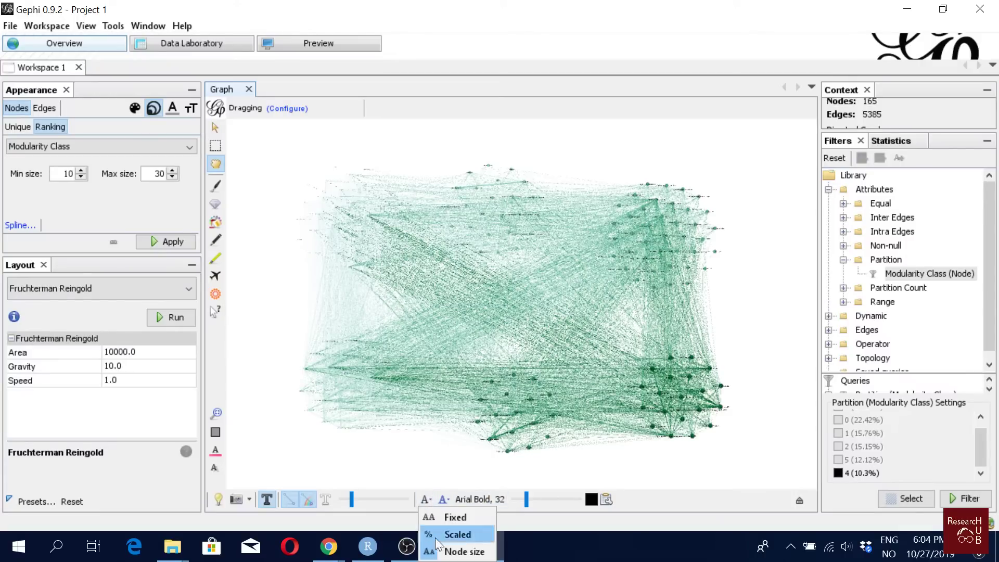
{"action": "left_click", "coordinate": [442, 537]}
{"action": "left_click_drag", "start_coordinate": [527, 499], "coordinate": [563, 506]}
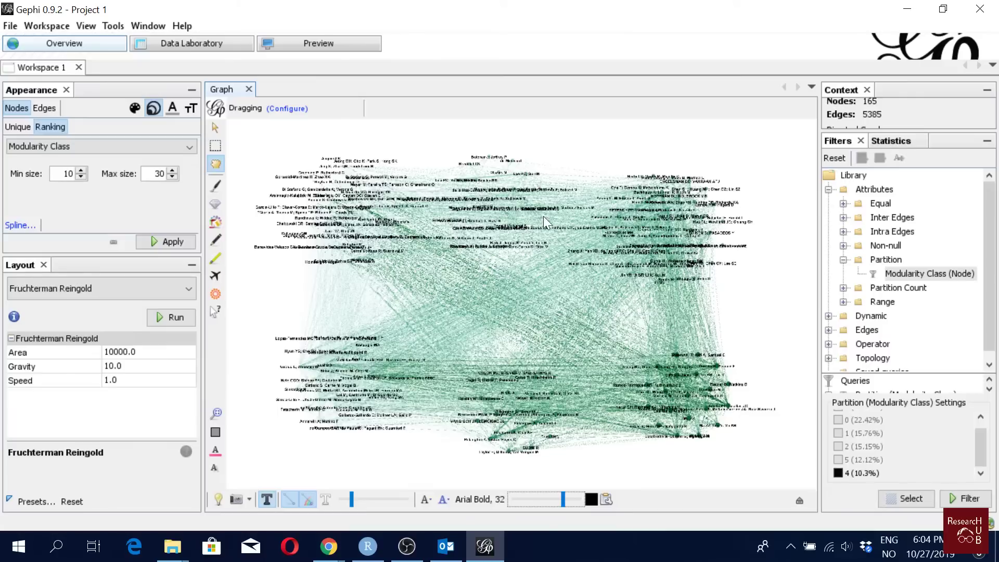
{"action": "left_click", "coordinate": [192, 46]}
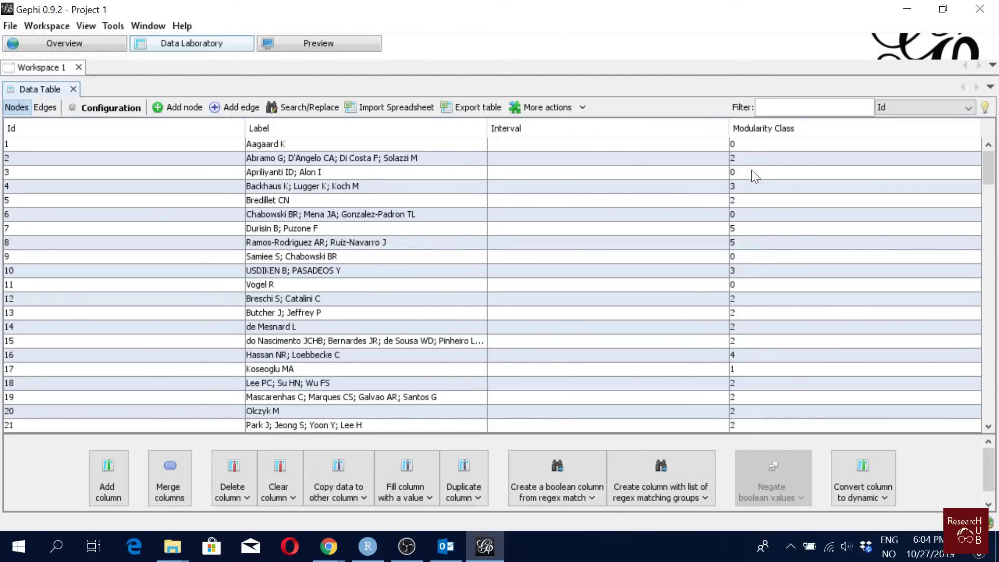
{"action": "scroll", "coordinate": [764, 233], "scroll_direction": "down", "scroll_amount": 2}
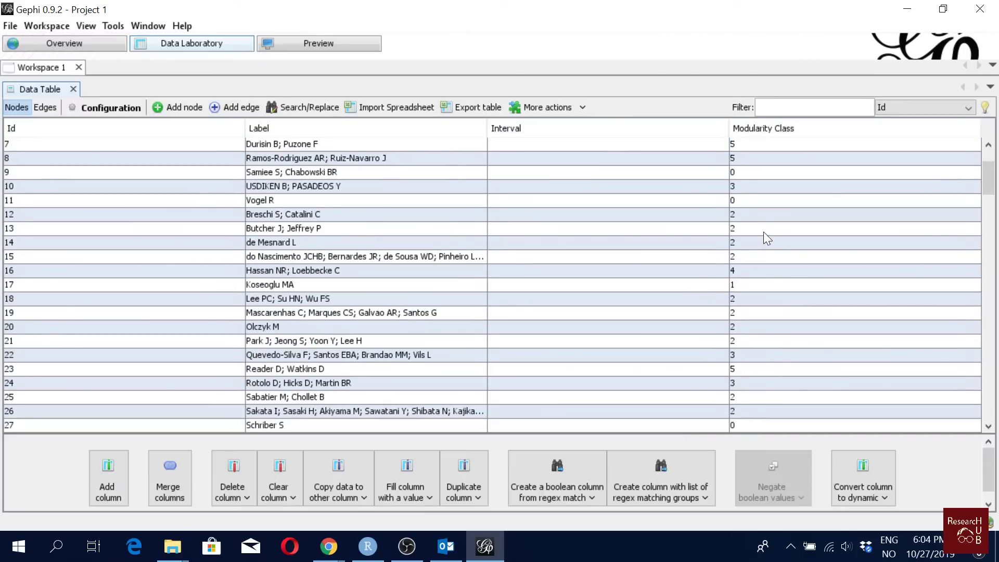
{"action": "scroll", "coordinate": [737, 220], "scroll_direction": "down", "scroll_amount": 3}
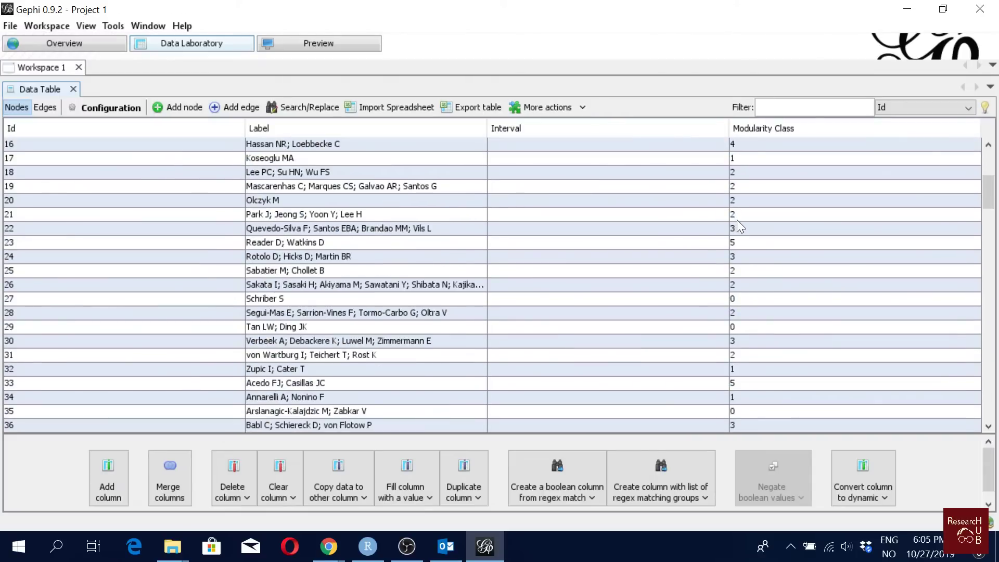
{"action": "scroll", "coordinate": [754, 208], "scroll_direction": "down", "scroll_amount": 8}
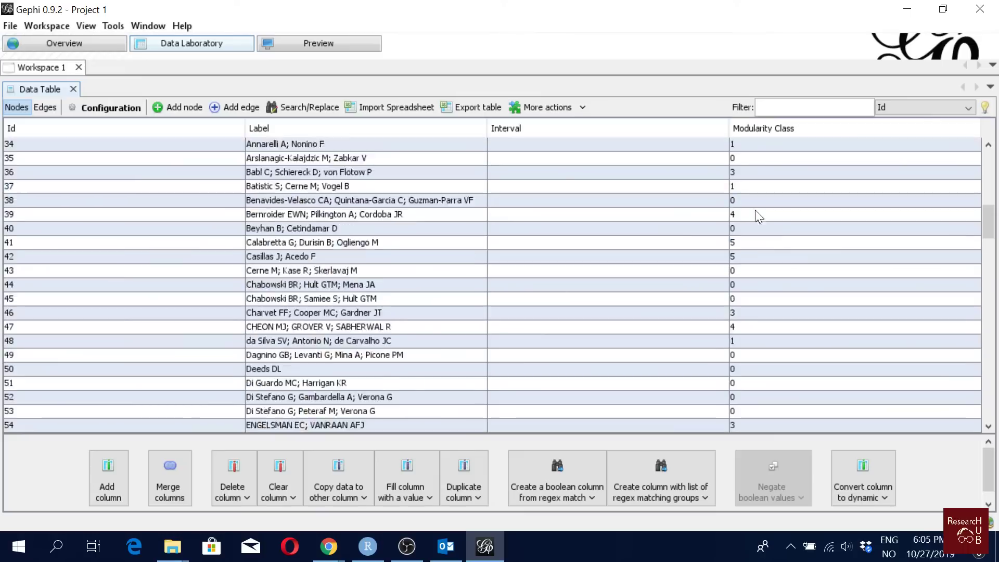
{"action": "scroll", "coordinate": [770, 231], "scroll_direction": "down", "scroll_amount": 20}
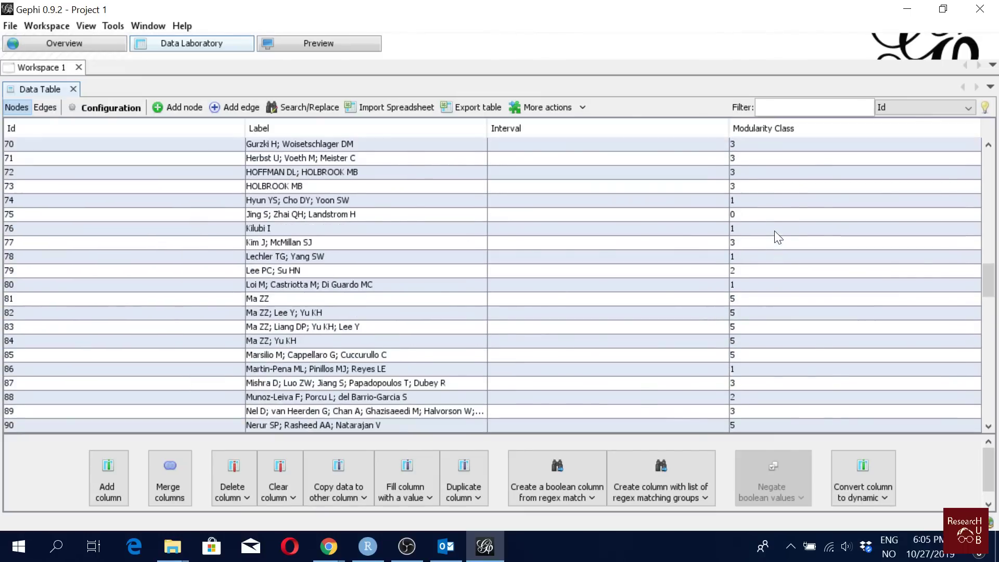
{"action": "scroll", "coordinate": [769, 236], "scroll_direction": "down", "scroll_amount": 12}
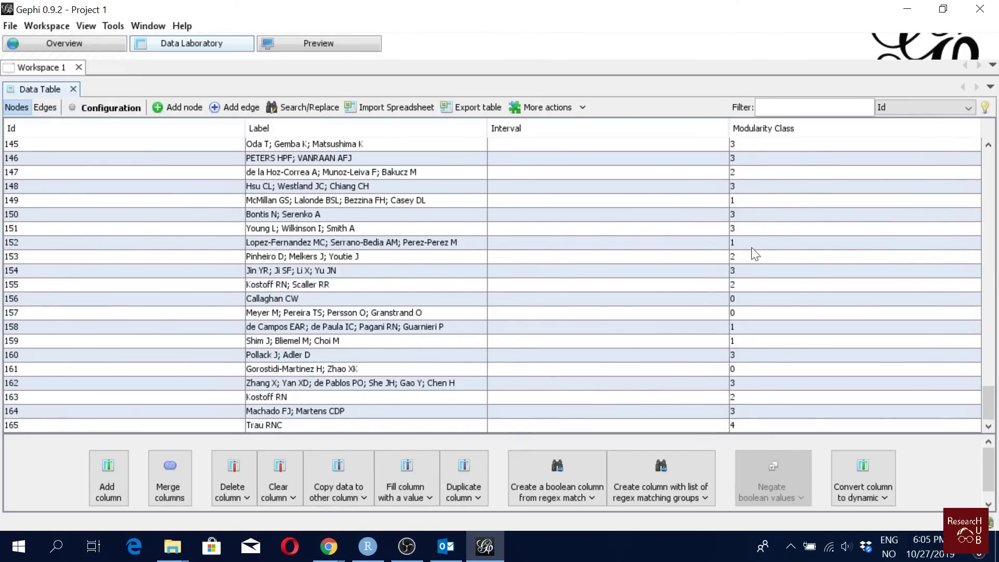
{"action": "scroll", "coordinate": [757, 251], "scroll_direction": "up", "scroll_amount": 20}
{"action": "scroll", "coordinate": [756, 250], "scroll_direction": "up", "scroll_amount": 20}
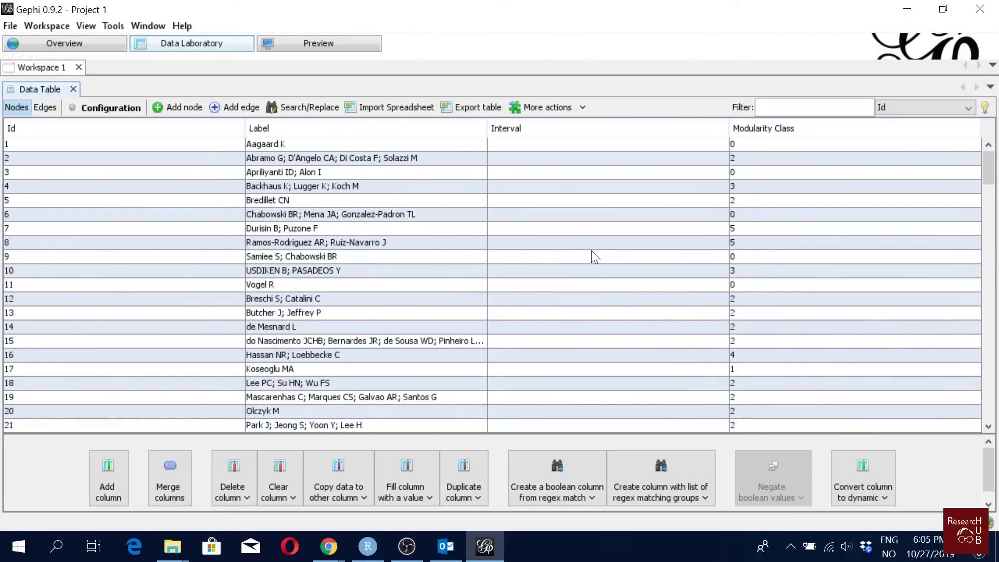
{"action": "left_click", "coordinate": [98, 46]}
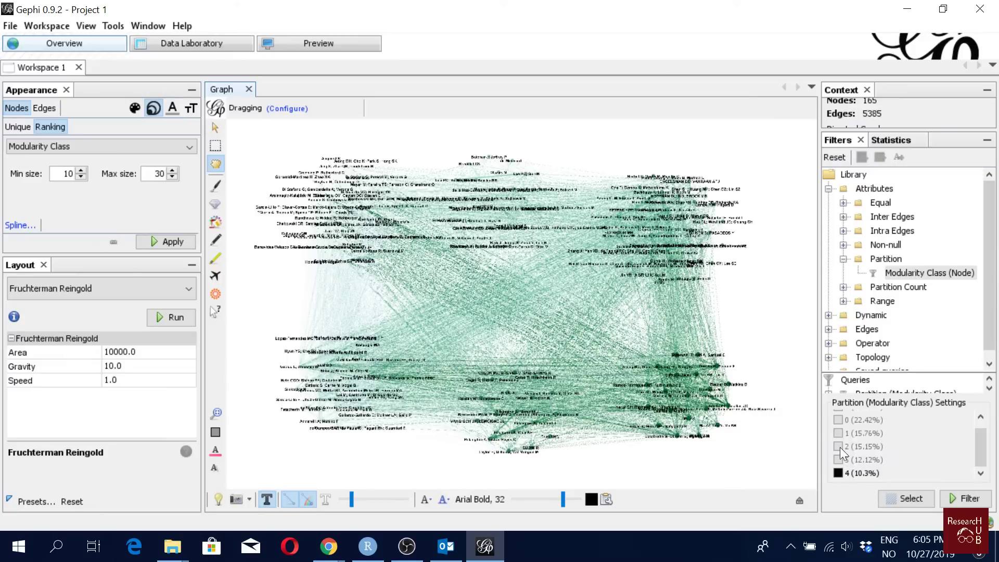
- Filter to Modularity Class 3, then add classes 0, 1, 2 and 5 to show all 165 nodes
{"action": "scroll", "coordinate": [869, 450], "scroll_direction": "up", "scroll_amount": 1}
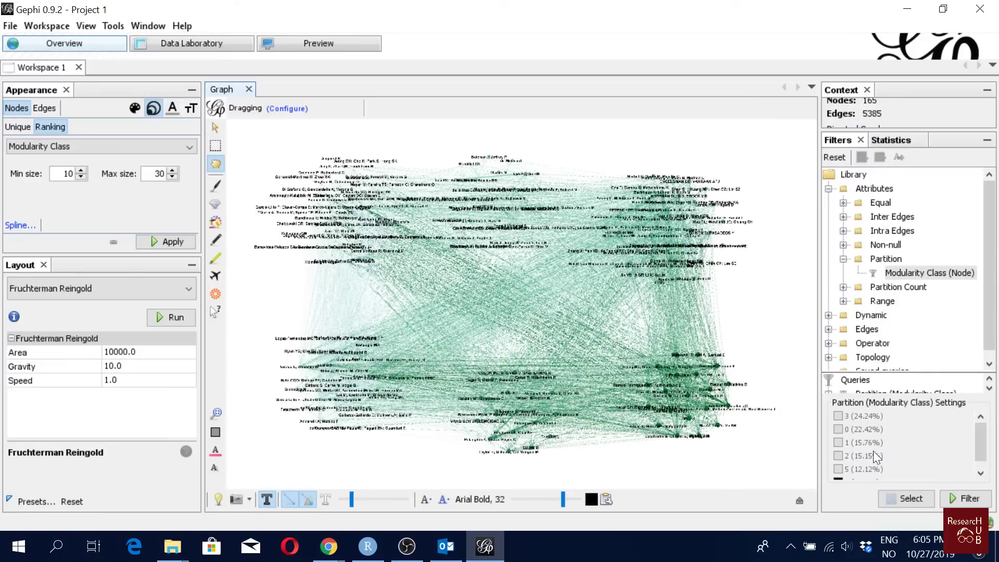
{"action": "left_click", "coordinate": [838, 416]}
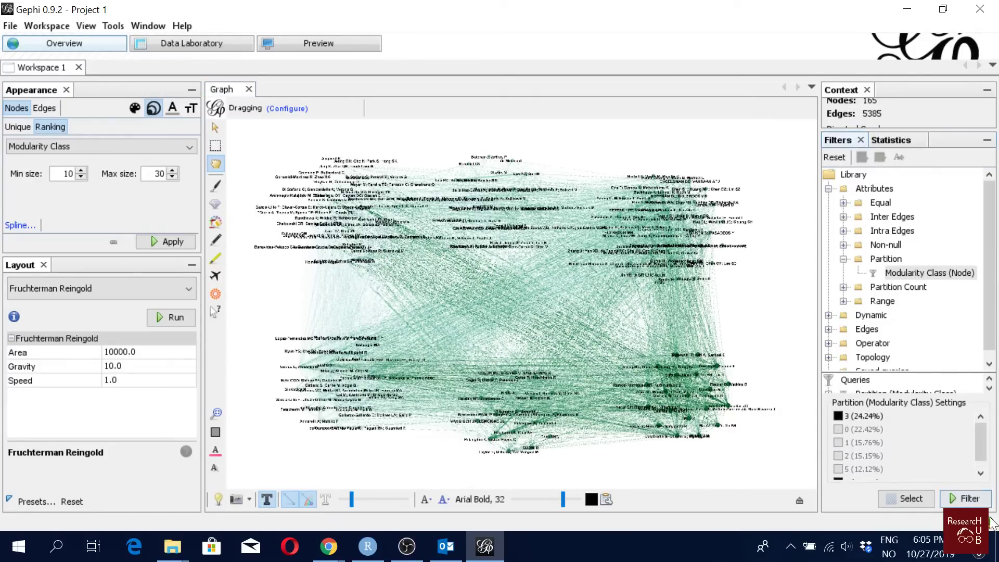
{"action": "left_click", "coordinate": [965, 498]}
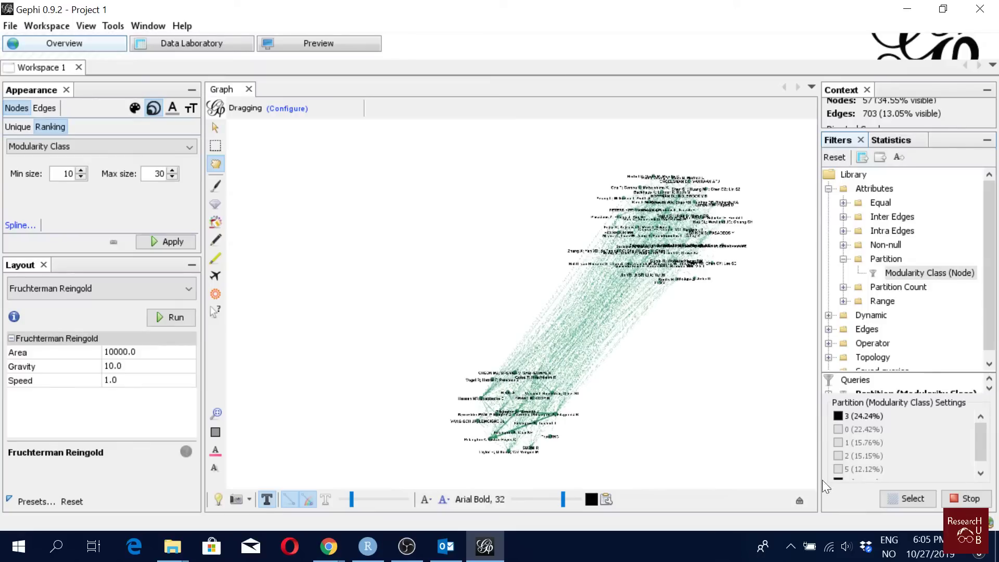
{"action": "left_click", "coordinate": [839, 429]}
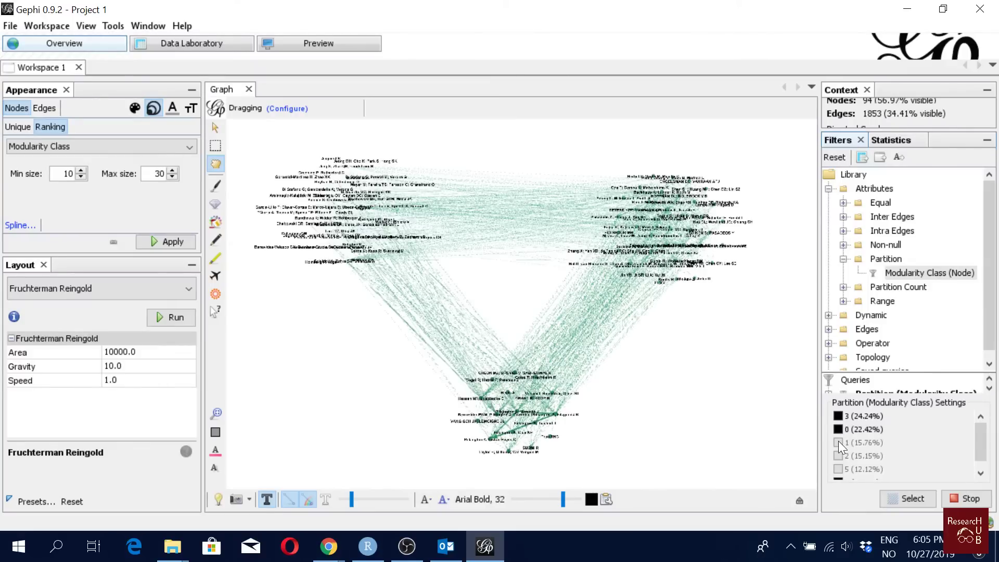
{"action": "left_click", "coordinate": [838, 442]}
{"action": "left_click", "coordinate": [838, 454]}
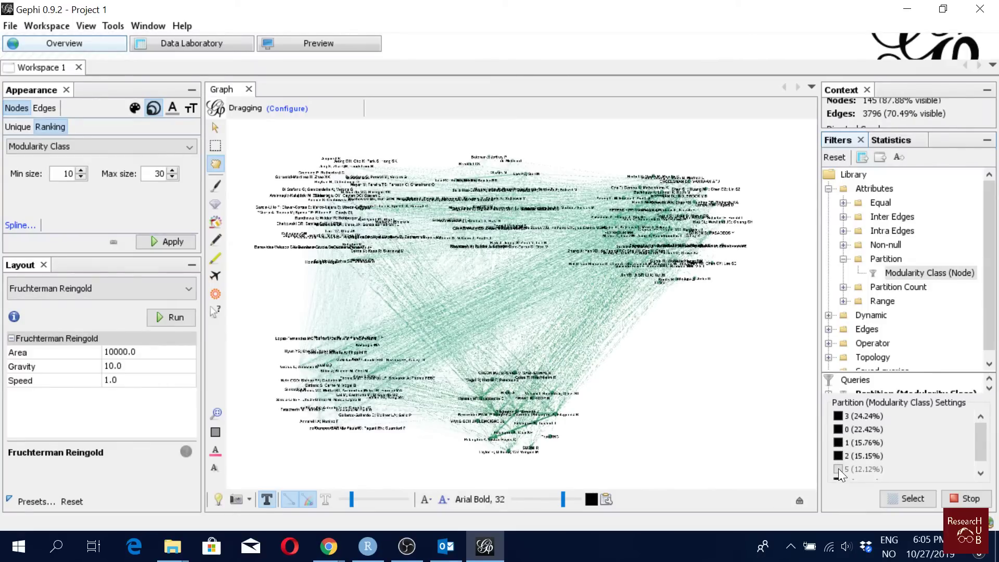
{"action": "left_click", "coordinate": [838, 468]}
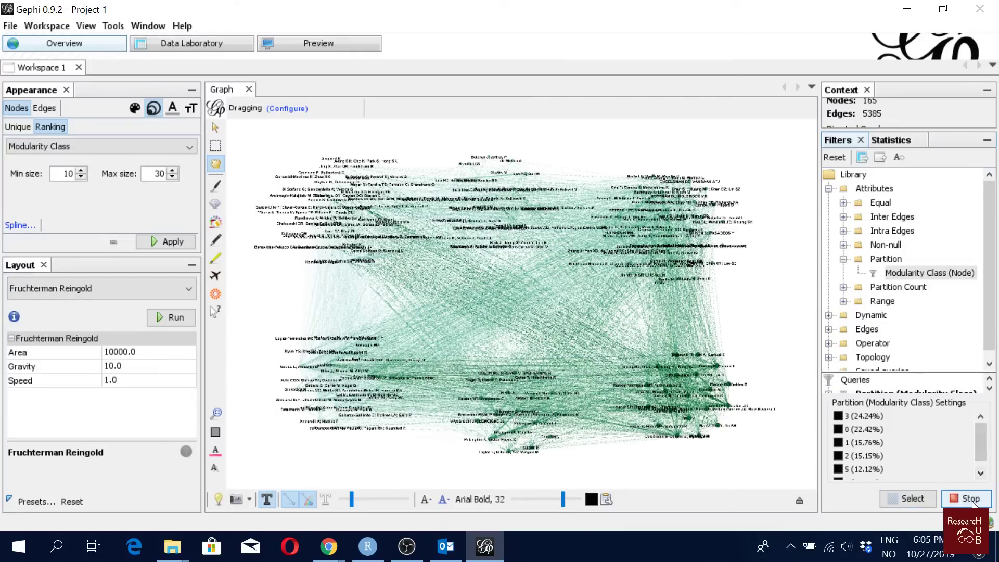
- Keep the Fruchterman Reingold layout and colour edges with a green gradient ranked by Weight
{"action": "left_click", "coordinate": [188, 289]}
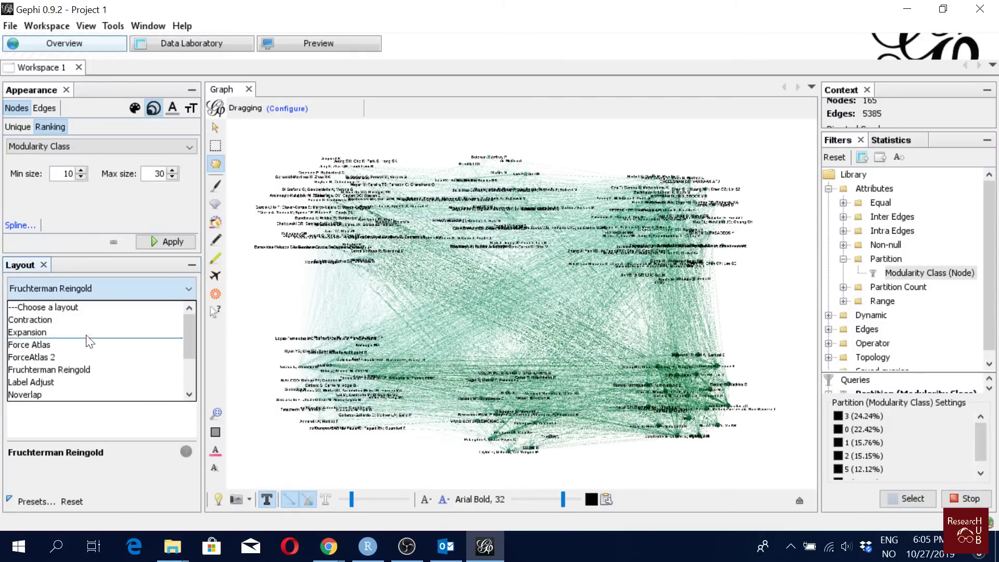
{"action": "left_click", "coordinate": [143, 464]}
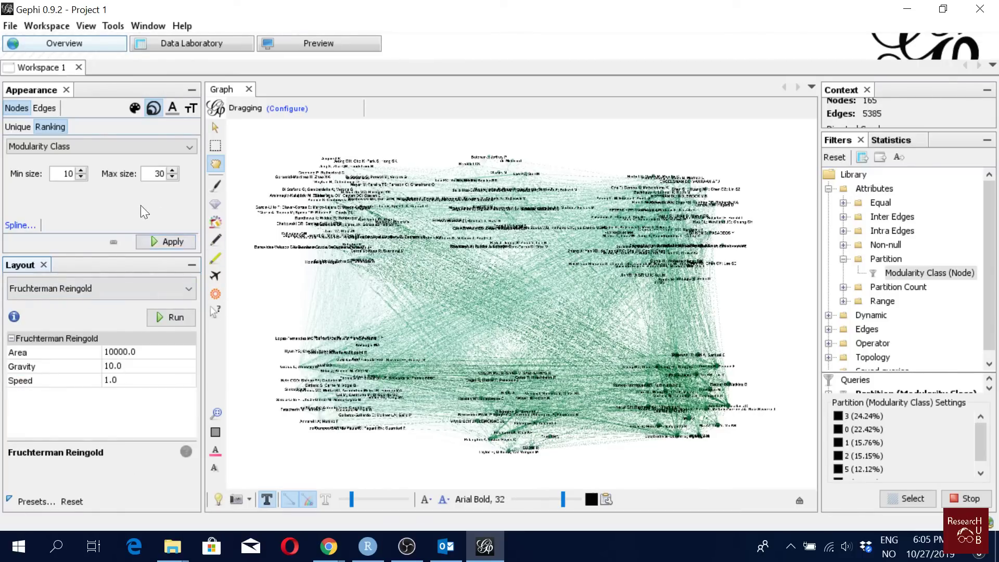
{"action": "left_click", "coordinate": [49, 108]}
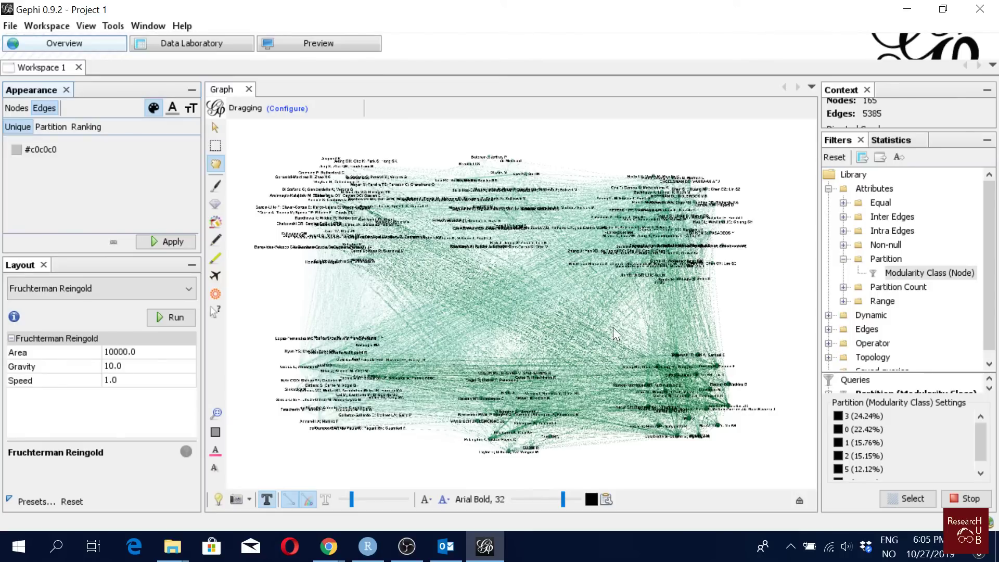
{"action": "left_click", "coordinate": [83, 127]}
{"action": "left_click", "coordinate": [83, 149]}
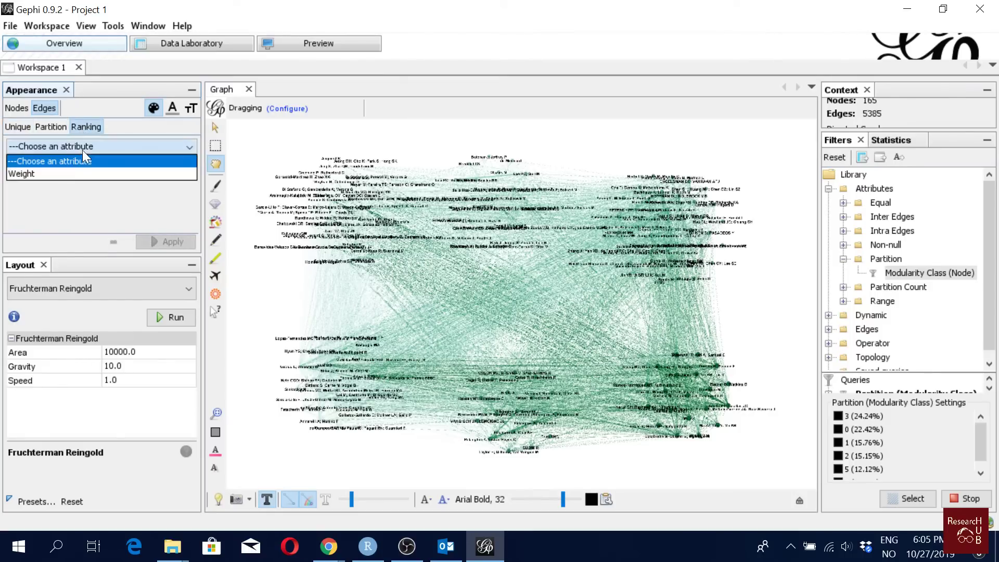
{"action": "left_click", "coordinate": [65, 171]}
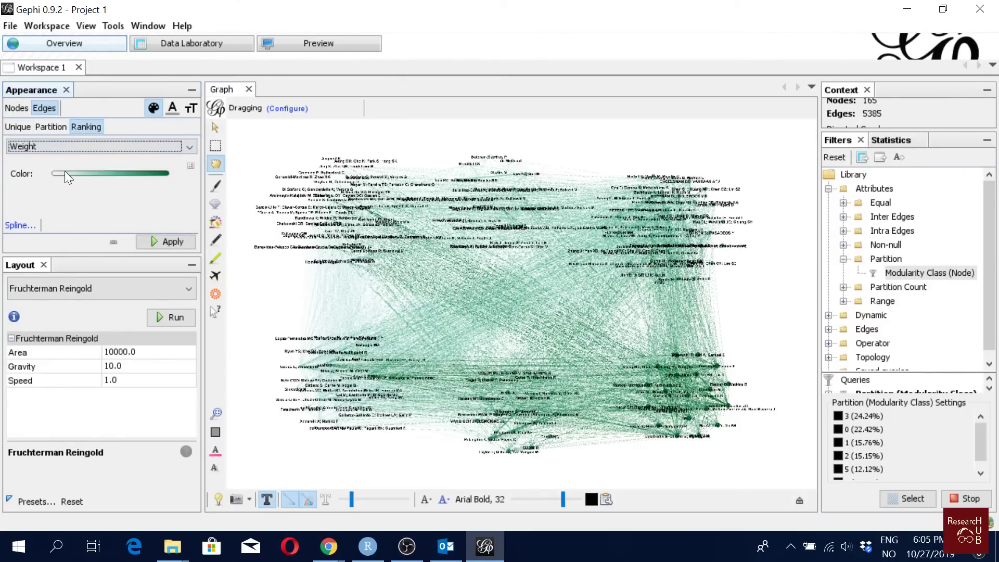
{"action": "left_click", "coordinate": [177, 246]}
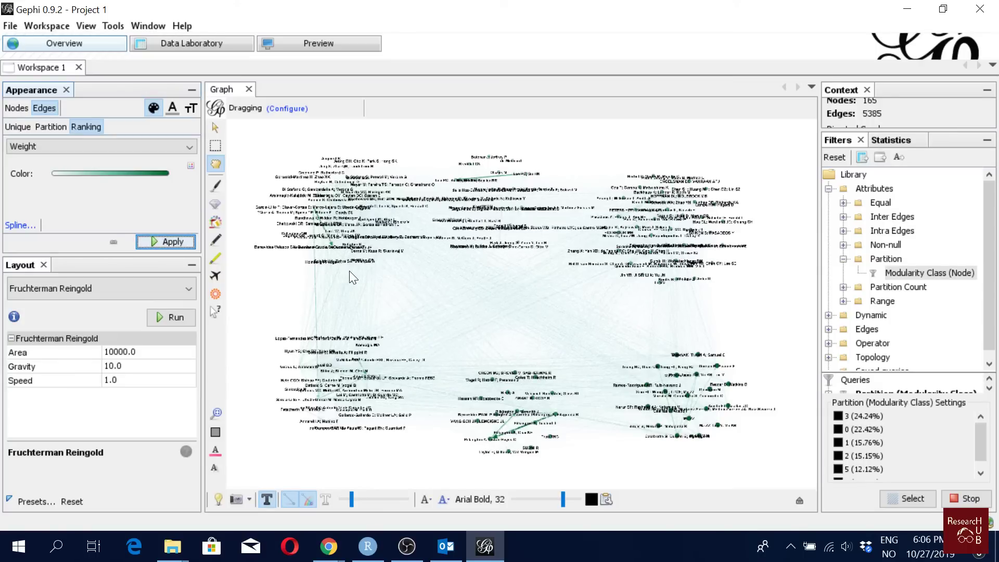
- Render a preview of the graph in the Preview workspace
{"action": "left_click", "coordinate": [344, 47]}
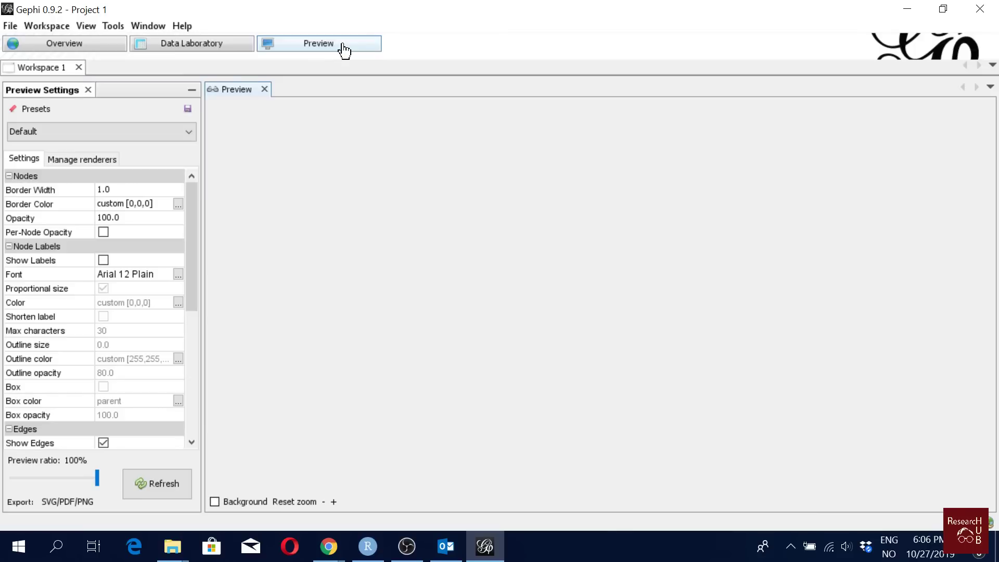
{"action": "left_click", "coordinate": [150, 489]}
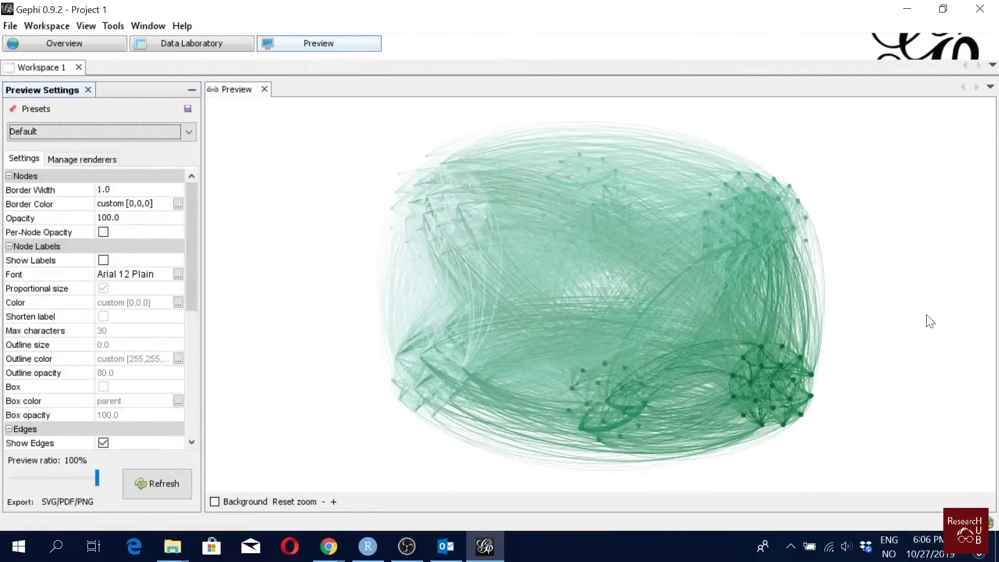
{"action": "scroll", "coordinate": [666, 261], "scroll_direction": "up", "scroll_amount": 5}
{"action": "scroll", "coordinate": [667, 265], "scroll_direction": "down", "scroll_amount": 5}
- Enable Show Labels for nodes and refresh the preview
{"action": "left_click", "coordinate": [104, 260]}
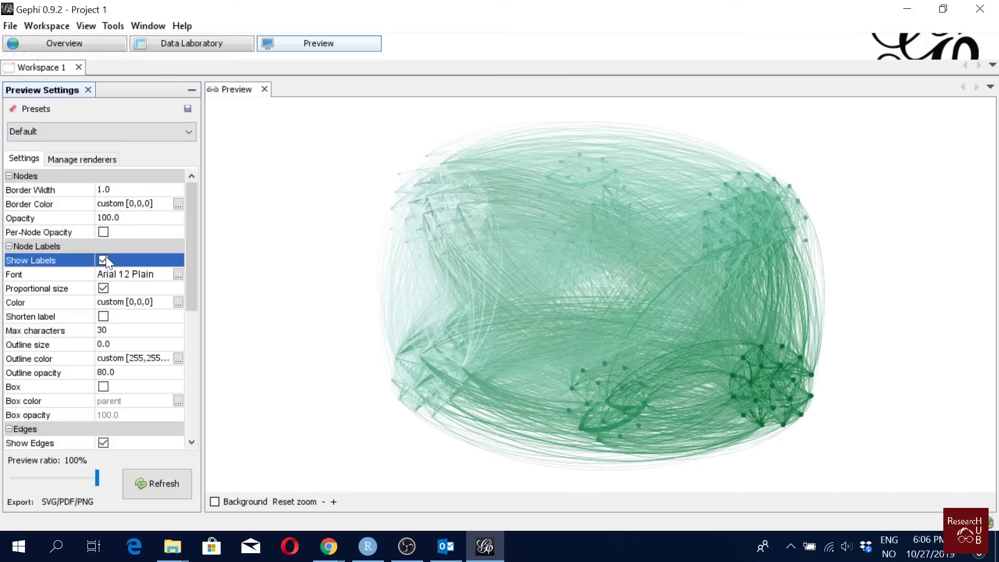
{"action": "left_click", "coordinate": [161, 490]}
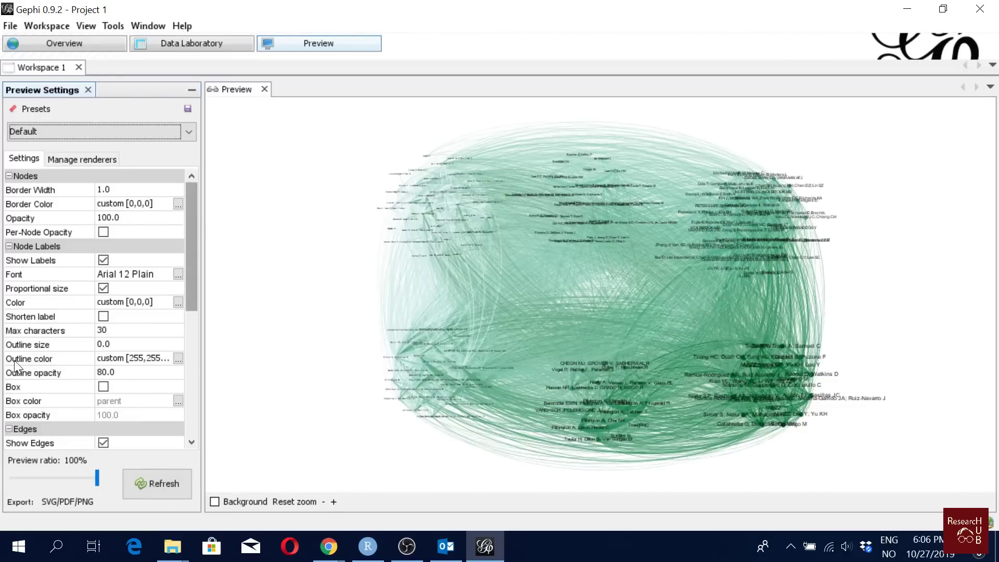
{"action": "scroll", "coordinate": [142, 330], "scroll_direction": "down", "scroll_amount": 2}
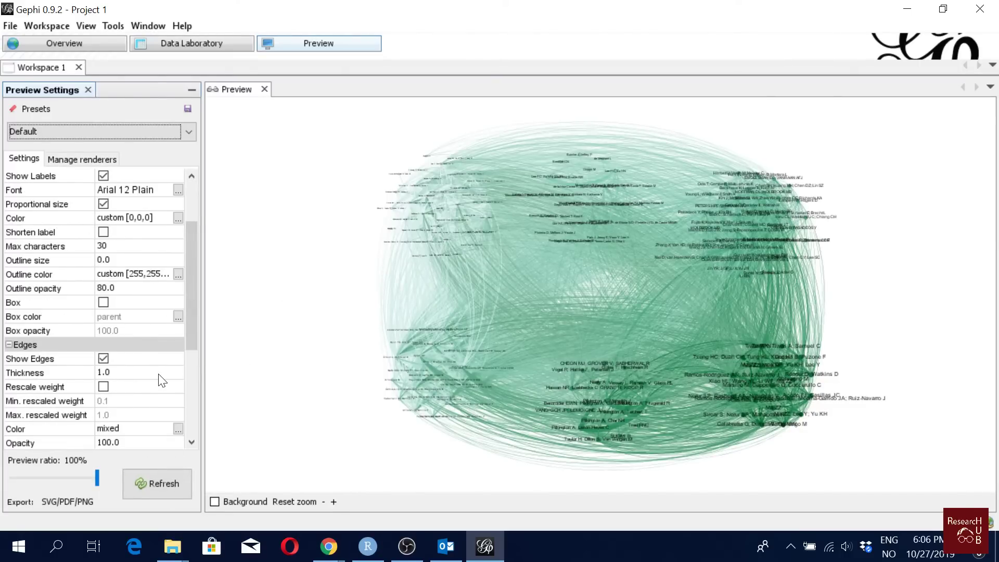
{"action": "scroll", "coordinate": [159, 377], "scroll_direction": "down", "scroll_amount": 1}
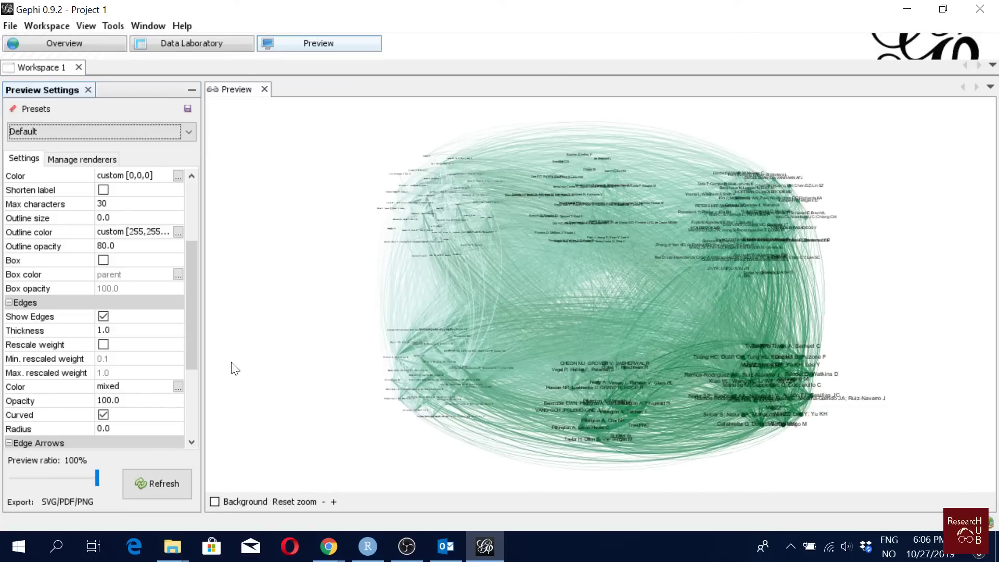
{"action": "scroll", "coordinate": [104, 312], "scroll_direction": "down", "scroll_amount": 3}
{"action": "scroll", "coordinate": [102, 309], "scroll_direction": "up", "scroll_amount": 6}
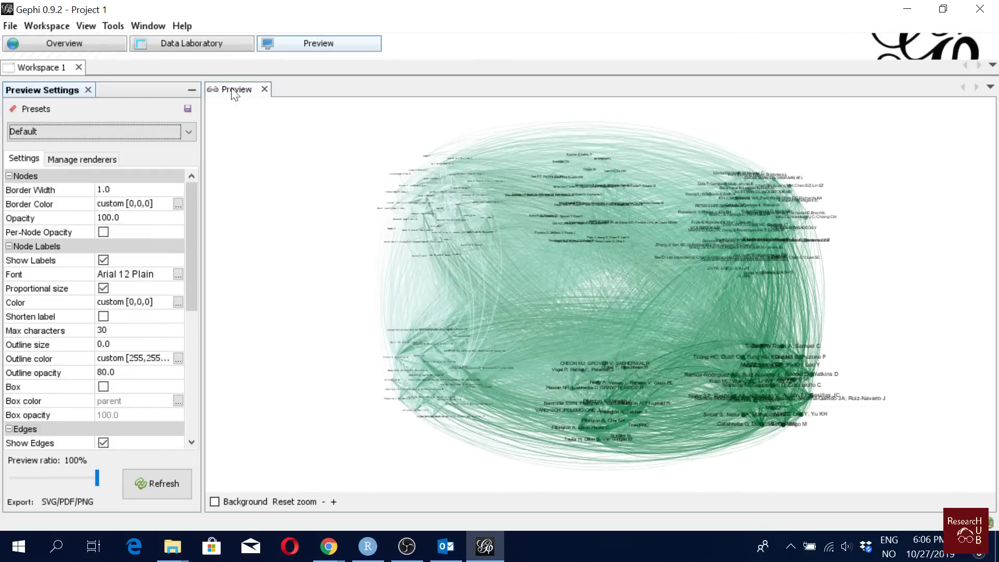
- Return to Overview and pick a different palette for the edge gradient
{"action": "left_click", "coordinate": [208, 46]}
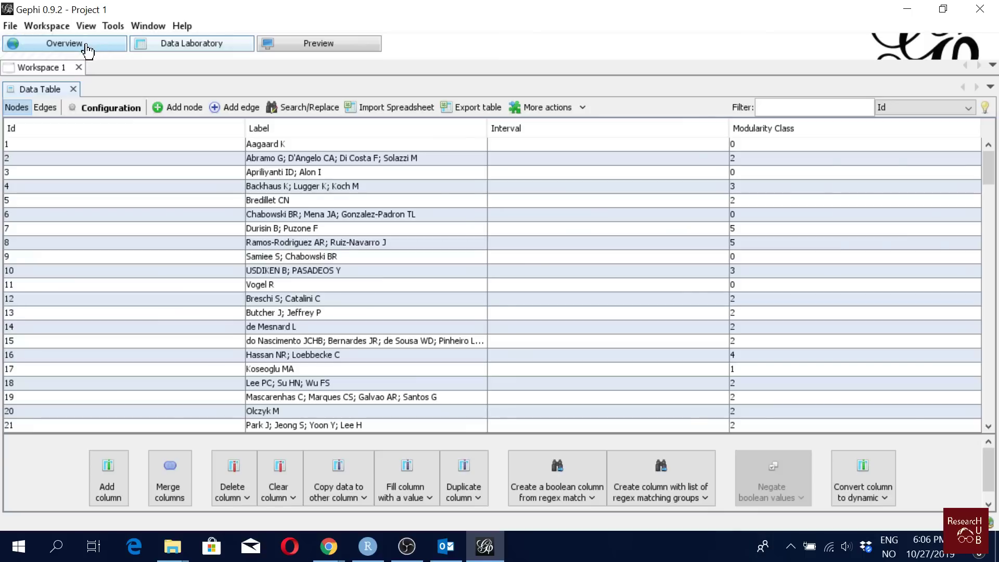
{"action": "left_click", "coordinate": [83, 45]}
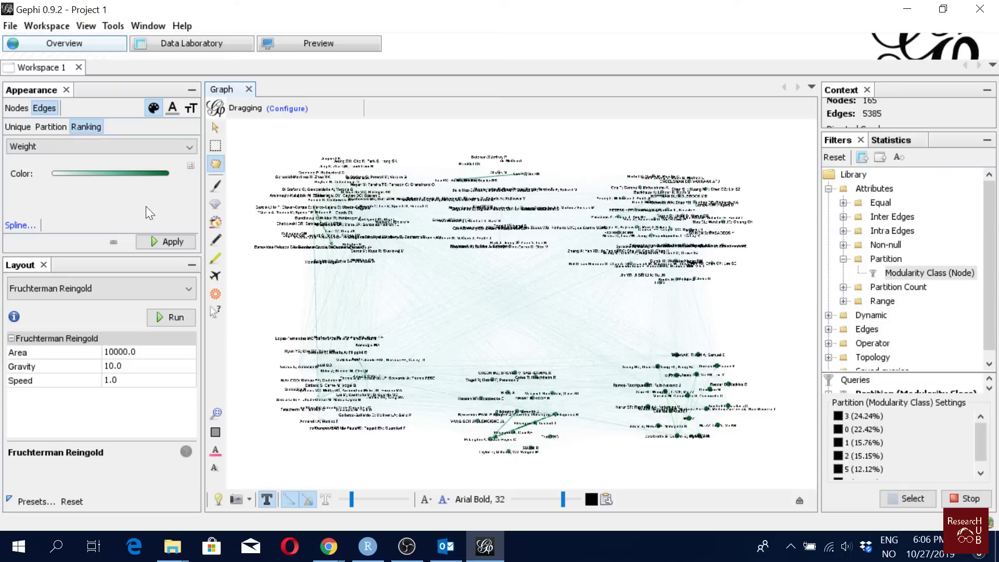
{"action": "left_click", "coordinate": [191, 167]}
{"action": "mouse_move", "coordinate": [164, 167]}
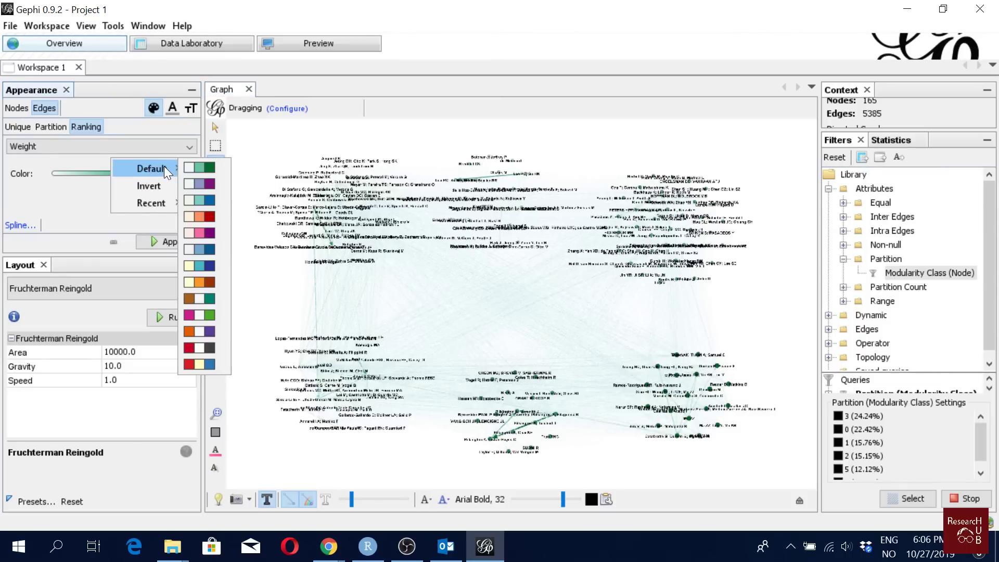
{"action": "left_click", "coordinate": [200, 260]}
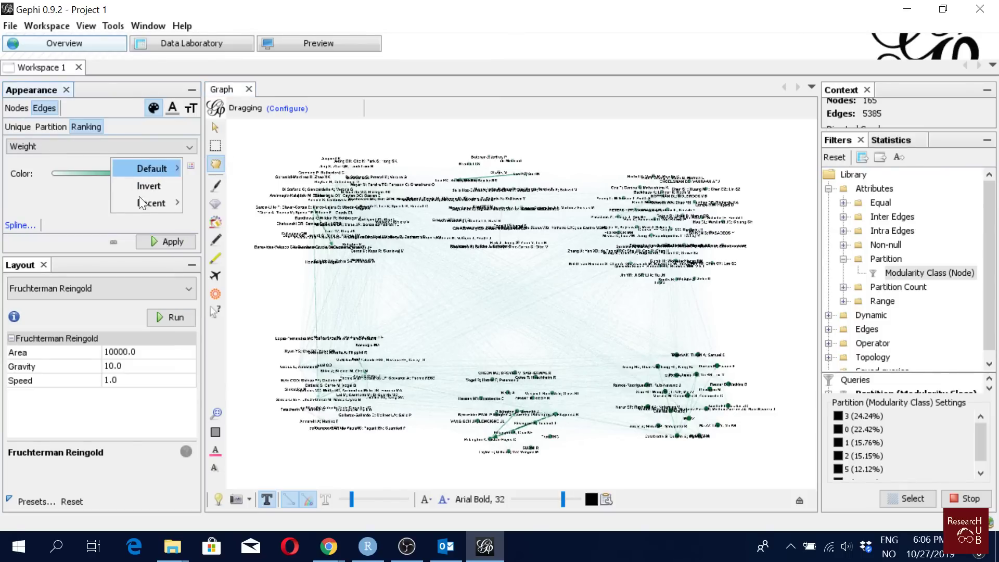
- Colour nodes by Modularity Class ranking with the magenta-white-green palette
{"action": "left_click", "coordinate": [23, 109]}
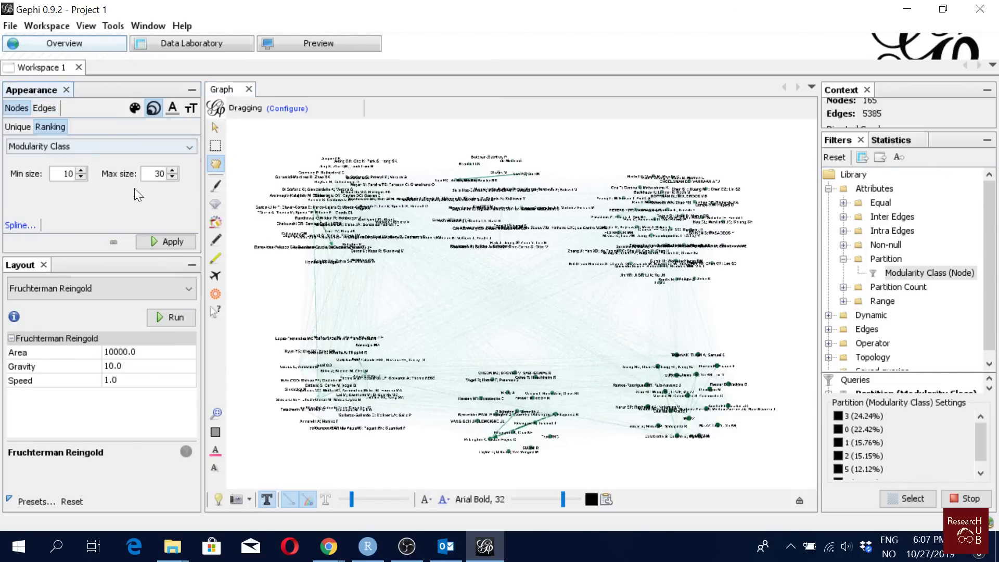
{"action": "left_click", "coordinate": [134, 108]}
{"action": "left_click", "coordinate": [190, 166]}
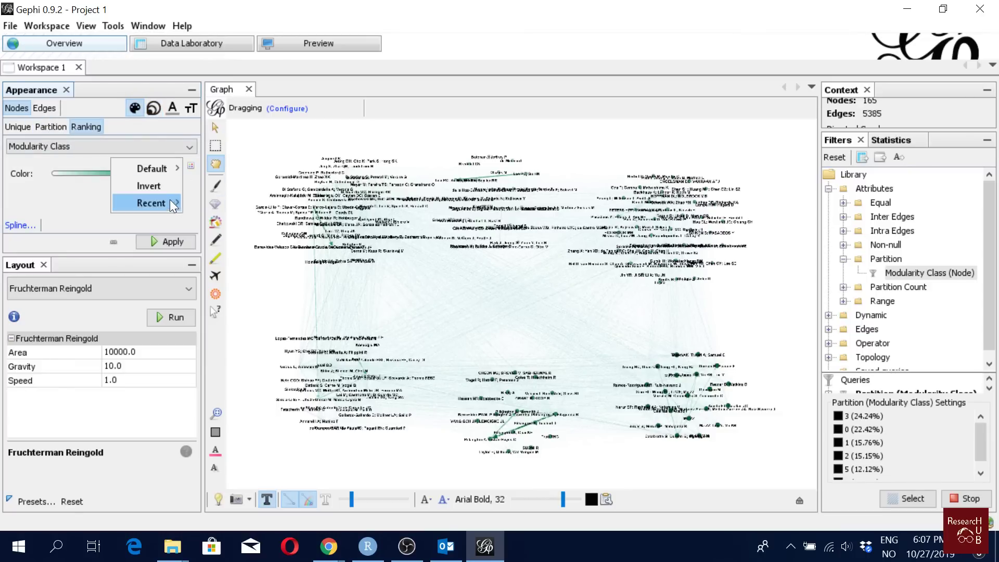
{"action": "mouse_move", "coordinate": [157, 167]}
{"action": "left_click", "coordinate": [196, 315]}
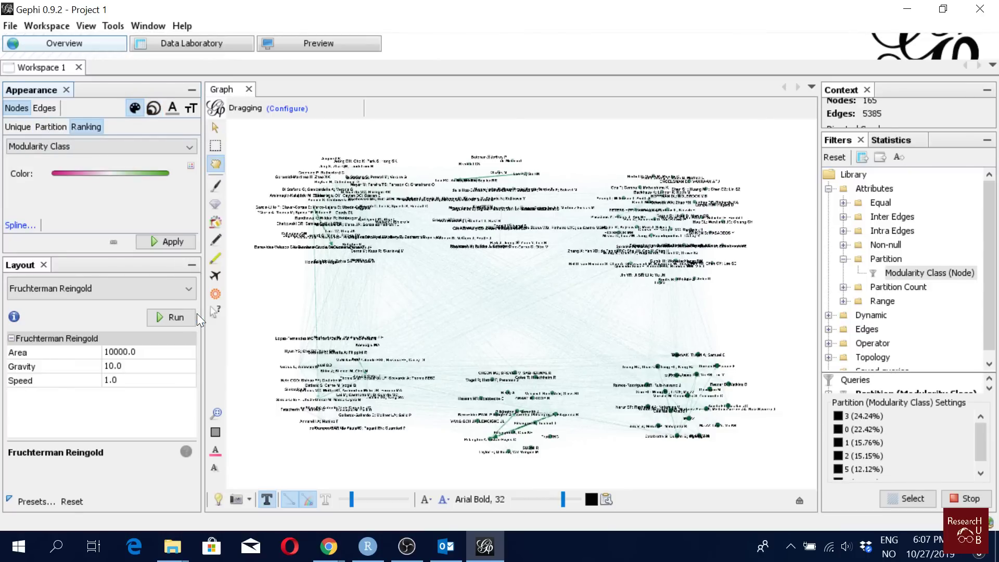
{"action": "left_click", "coordinate": [183, 242]}
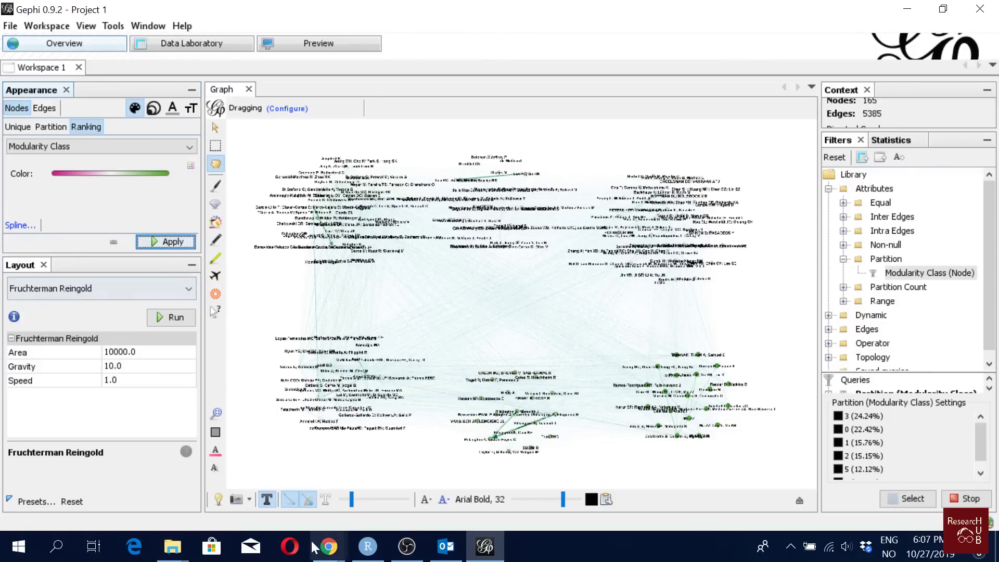
- Turn off node labels with the T toggle in the Graph toolbar
{"action": "left_click", "coordinate": [265, 498]}
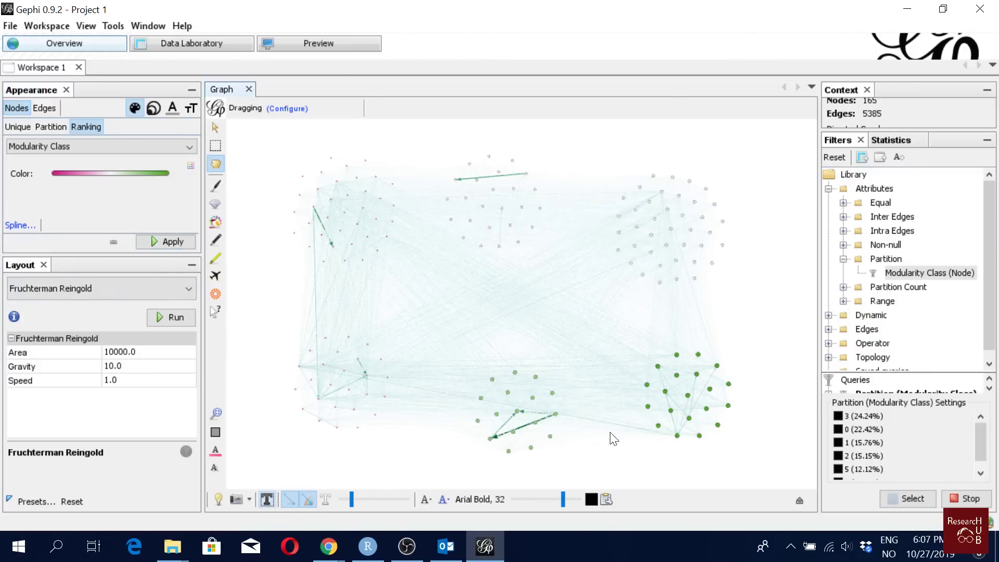